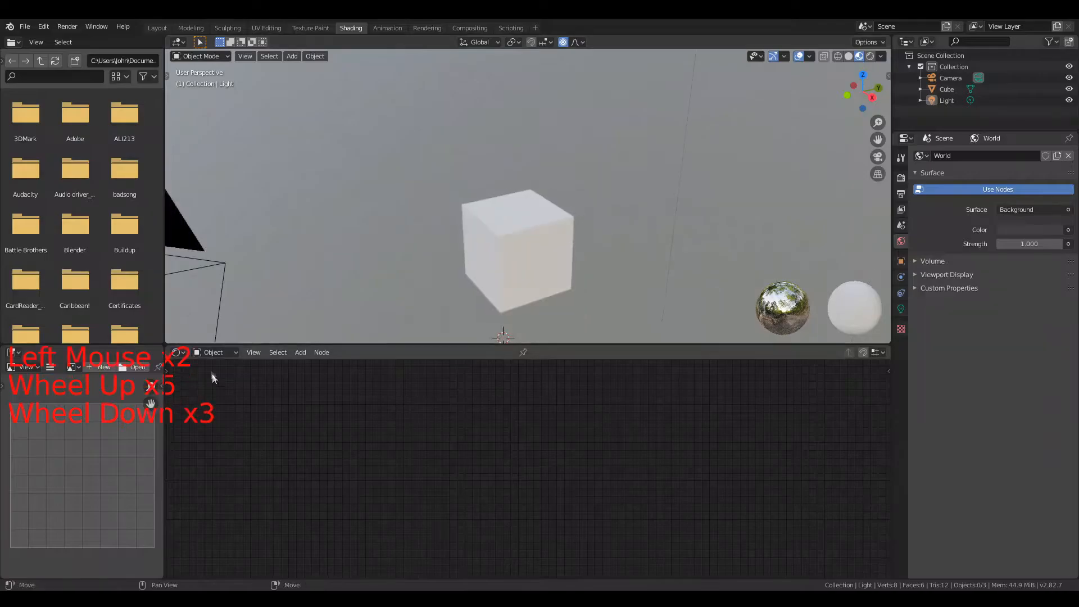
# Show the World nodes in the shader editor and set the Background strength to 0.
pyautogui.click(214, 355)
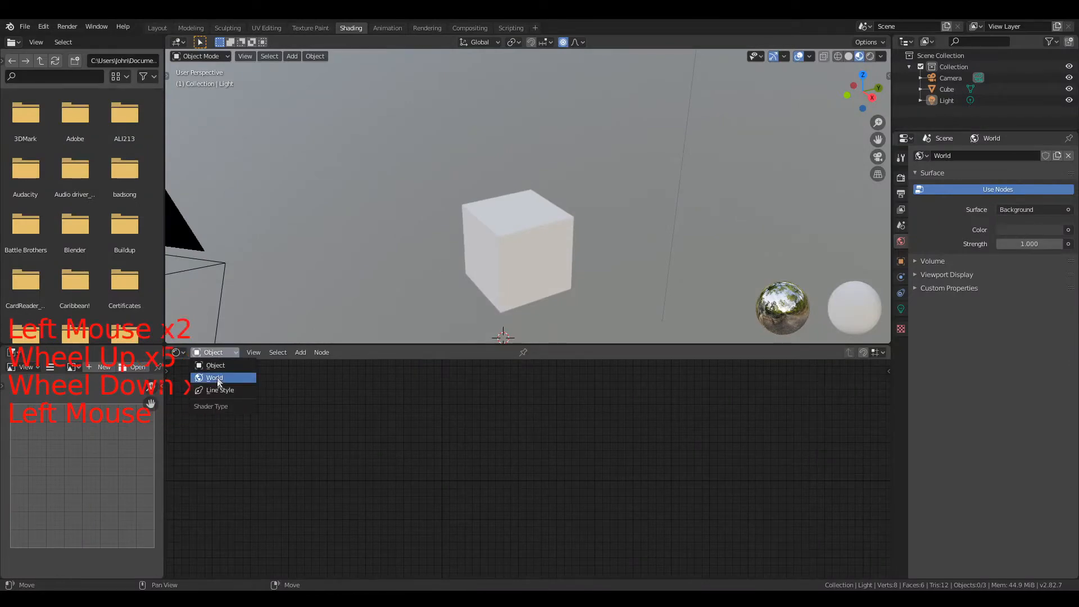
pyautogui.click(217, 378)
pyautogui.scroll(3, 504, 439)
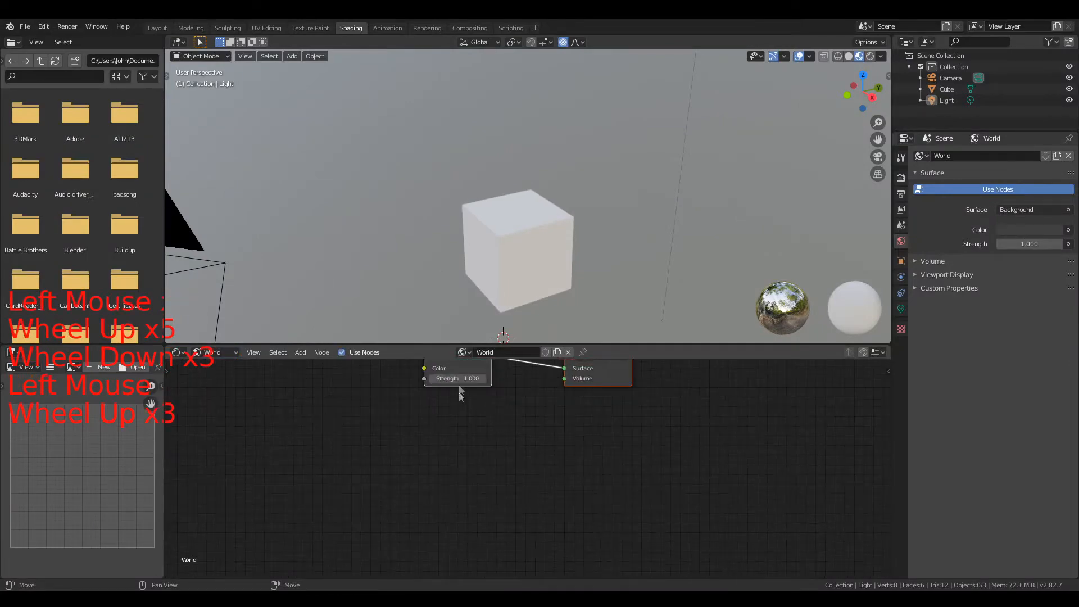
pyautogui.moveTo(459, 379); pyautogui.dragTo(427, 378)
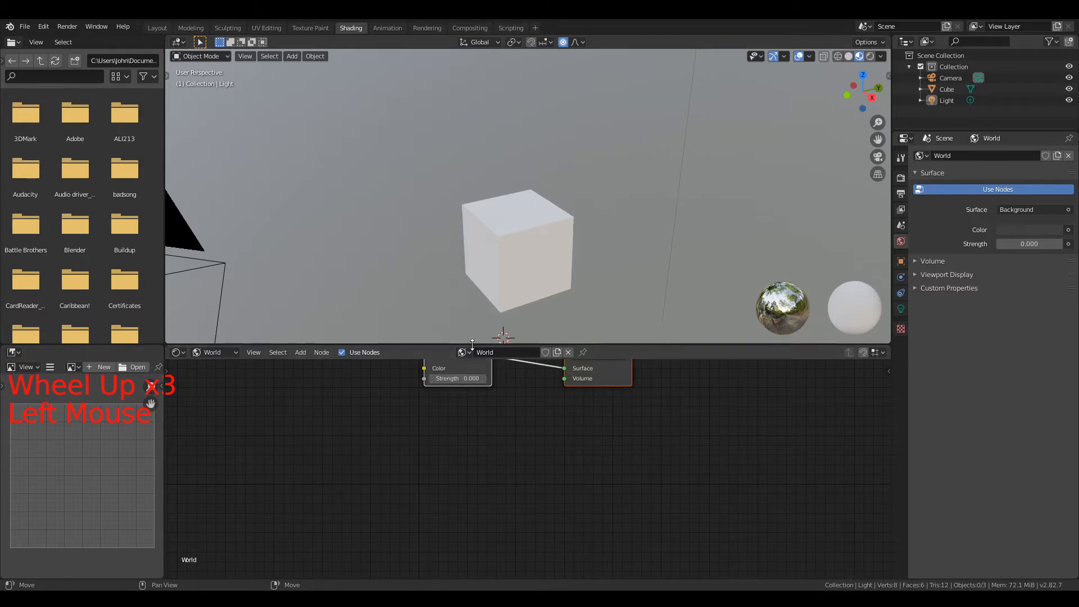
# Switch to the Layout workspace and delete the default light and camera from the scene.
pyautogui.click(157, 28)
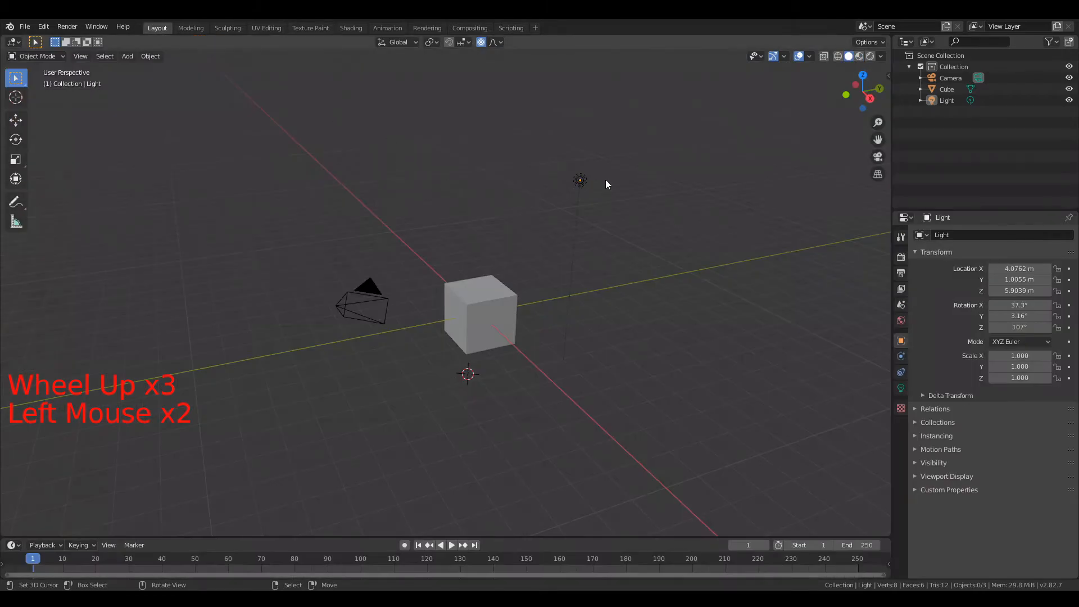
pyautogui.scroll(-2, 605, 180)
pyautogui.keyDown('shift'); pyautogui.moveTo(557, 269); pyautogui.dragTo(547, 244, button='middle'); pyautogui.keyUp('shift')
pyautogui.scroll(2, 548, 245)
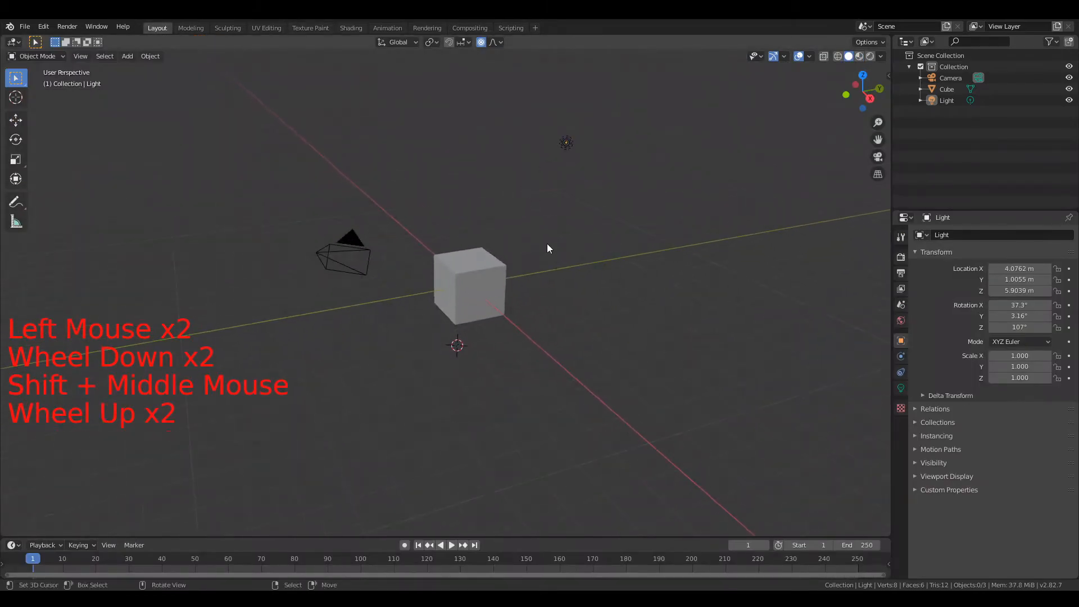
pyautogui.rightClick(566, 140)
pyautogui.press('x')
pyautogui.click(564, 139)
pyautogui.rightClick(353, 238)
pyautogui.press('x')
pyautogui.click(353, 238)
# Raise the cube straight up to a height of about 5 m on Z.
pyautogui.rightClick(480, 265)
pyautogui.moveTo(472, 267); pyautogui.dragTo(527, 353, button='middle')
pyautogui.press('g')
pyautogui.click(526, 274)
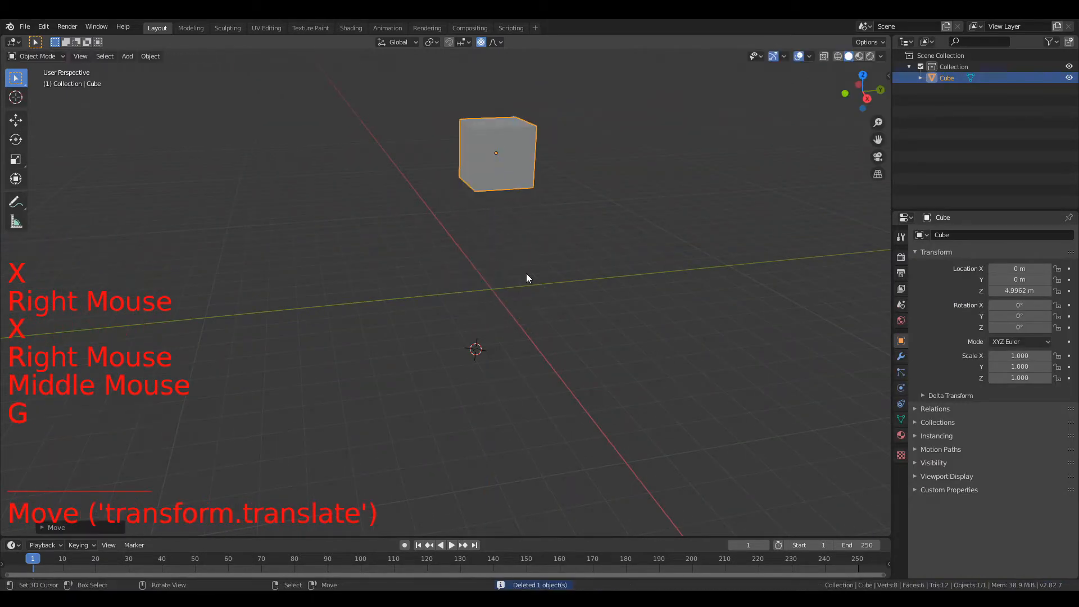
# Reset the 3D cursor to the world origin and add a mesh plane there.
pyautogui.hotkey('shift', 'a')
pyautogui.moveTo(526, 273)
pyautogui.hotkey('shift', 'c')
pyautogui.hotkey('shift', 'a')
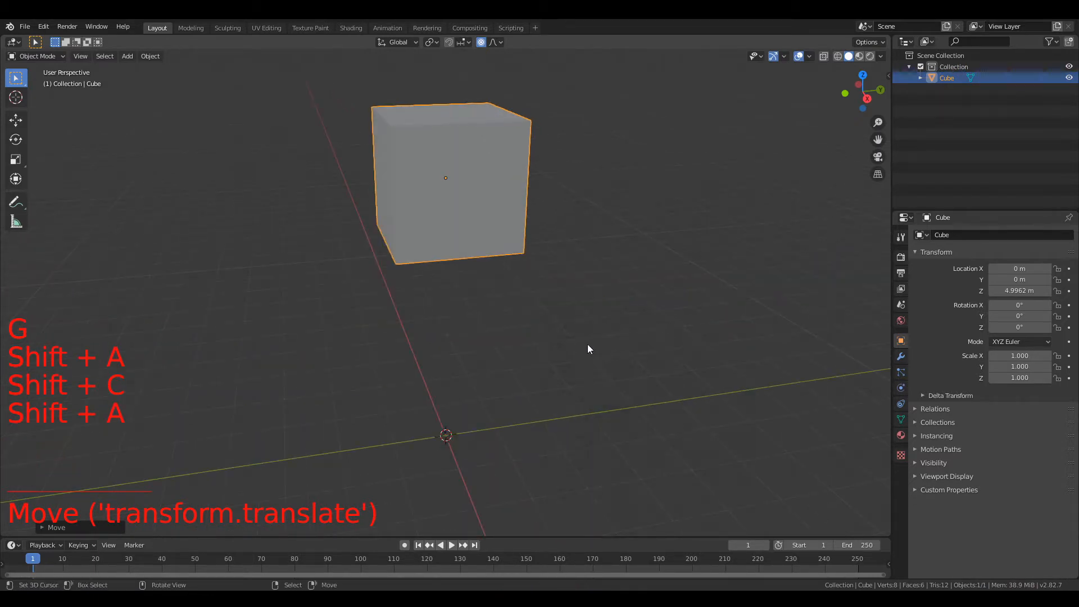
pyautogui.hotkey('shift', 'a')
pyautogui.moveTo(588, 344)
pyautogui.click(636, 339)
# Scale the plane up to about 22.6 times its size to form a large floor beneath the cube.
pyautogui.scroll(-15, 636, 339)
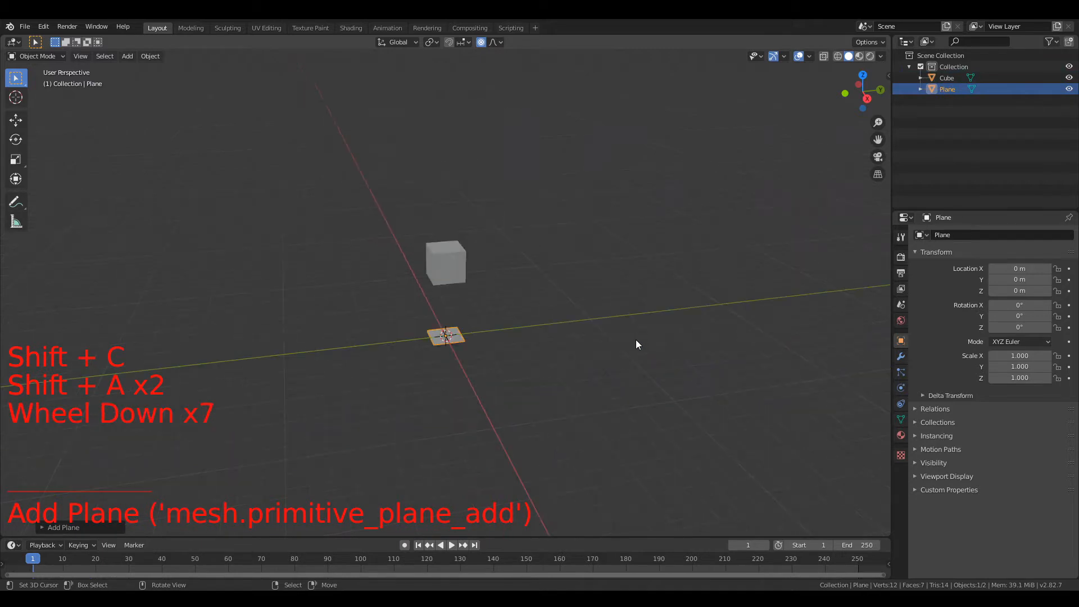
pyautogui.press('s')
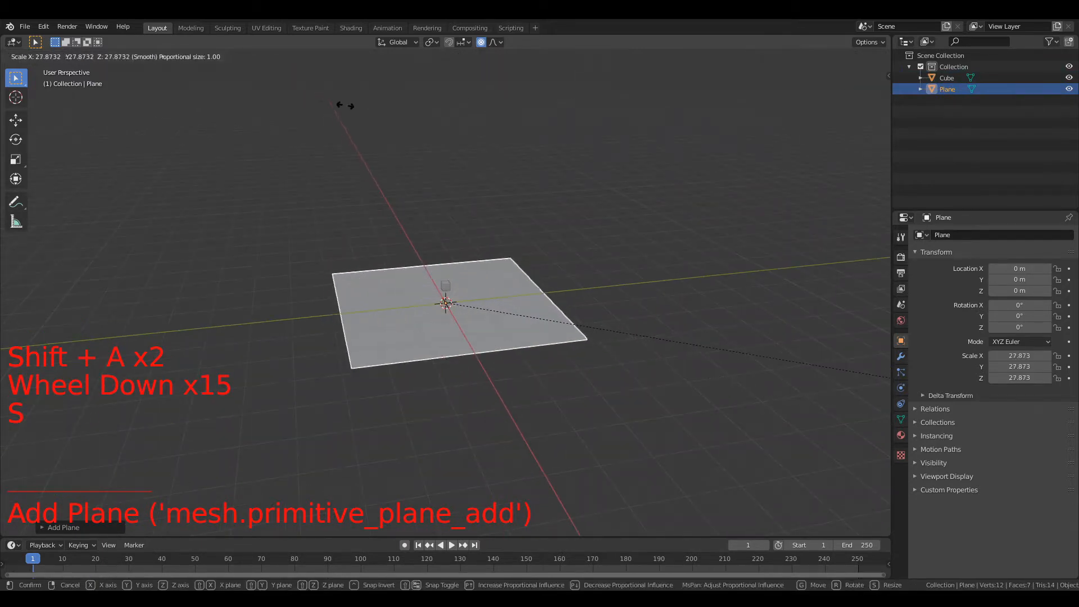
pyautogui.click(482, 482)
pyautogui.scroll(8, 528, 277)
pyautogui.moveTo(528, 278); pyautogui.dragTo(524, 265, button='middle')
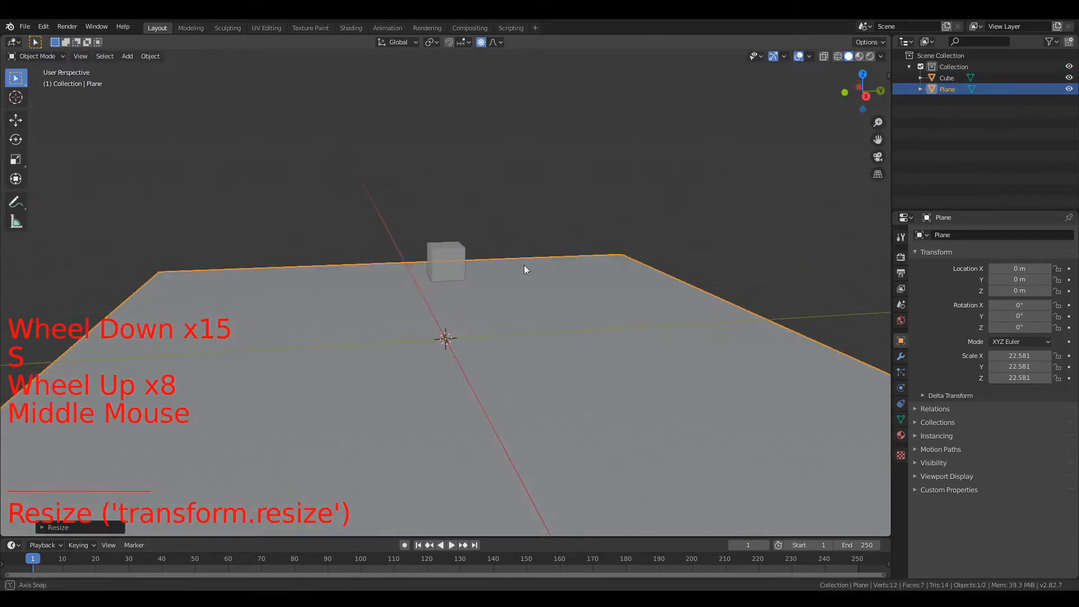
pyautogui.hotkey('alt', 'a')
pyautogui.scroll(3, 474, 254)
pyautogui.rightClick(471, 242)
pyautogui.moveTo(472, 241)
pyautogui.mouseDown(button='middle')
pyautogui.moveTo(447, 240)
pyautogui.moveTo(532, 218)
pyautogui.moveTo(562, 231)
pyautogui.moveTo(522, 248)
pyautogui.moveTo(557, 236)
pyautogui.mouseUp(button='middle')
pyautogui.scroll(-2, 477, 233)
pyautogui.press('g')
pyautogui.rightClick(508, 226)
# Switch the viewport to Rendered shading with nothing selected, and show the render properties.
pyautogui.hotkey('alt', 'a')
pyautogui.click(870, 57)
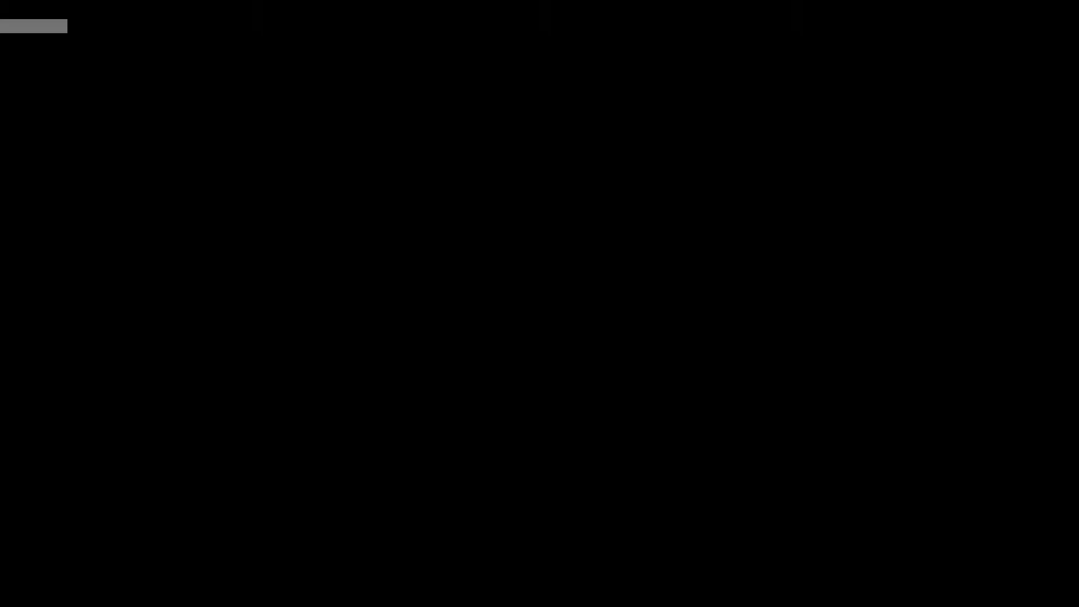
pyautogui.scroll(2, 585, 278)
pyautogui.scroll(1, 583, 283)
pyautogui.scroll(-4, 583, 283)
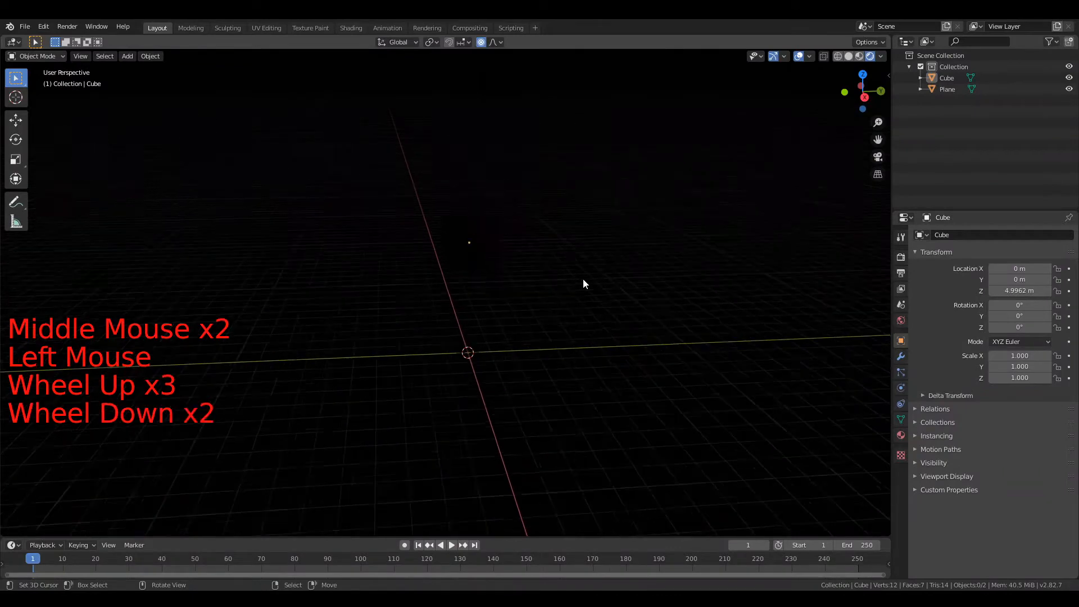
pyautogui.click(901, 256)
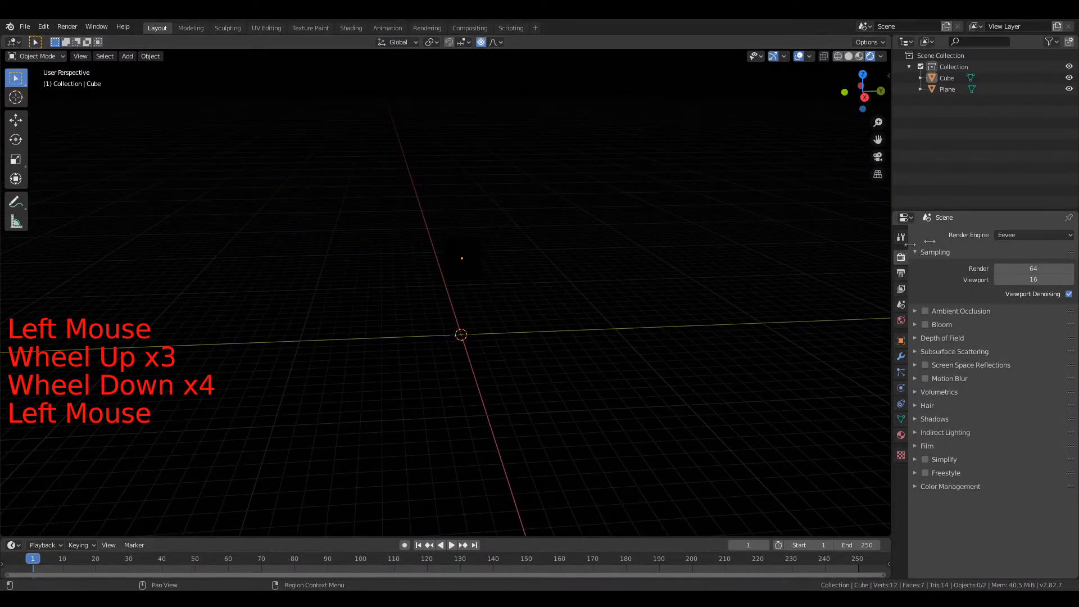
pyautogui.moveTo(470, 343); pyautogui.dragTo(453, 331, button='middle')
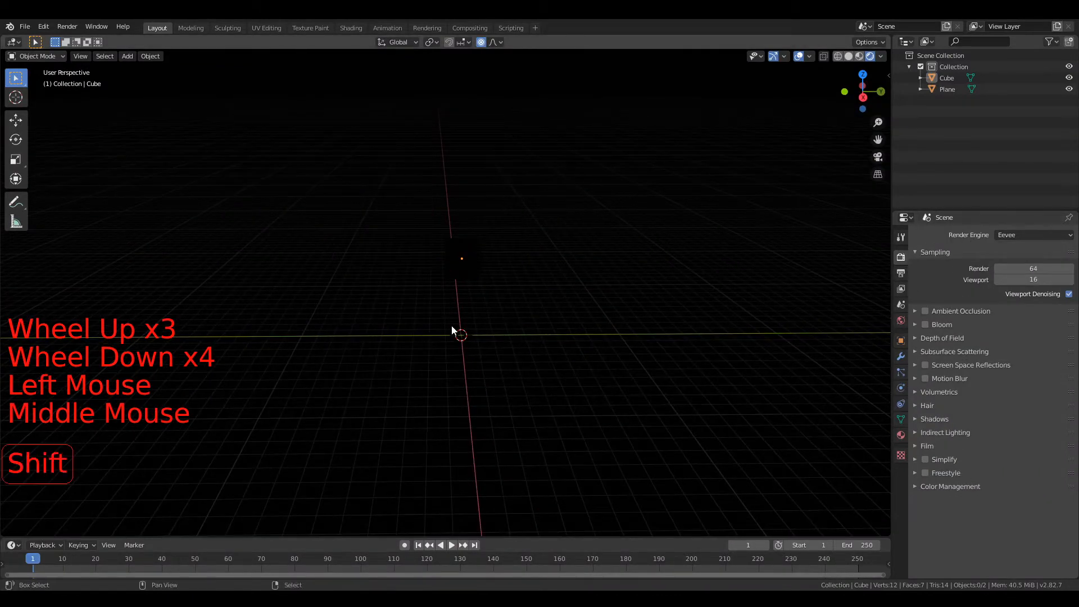
# Add a Sun light at the world origin.
pyautogui.hotkey('shift', 'a')
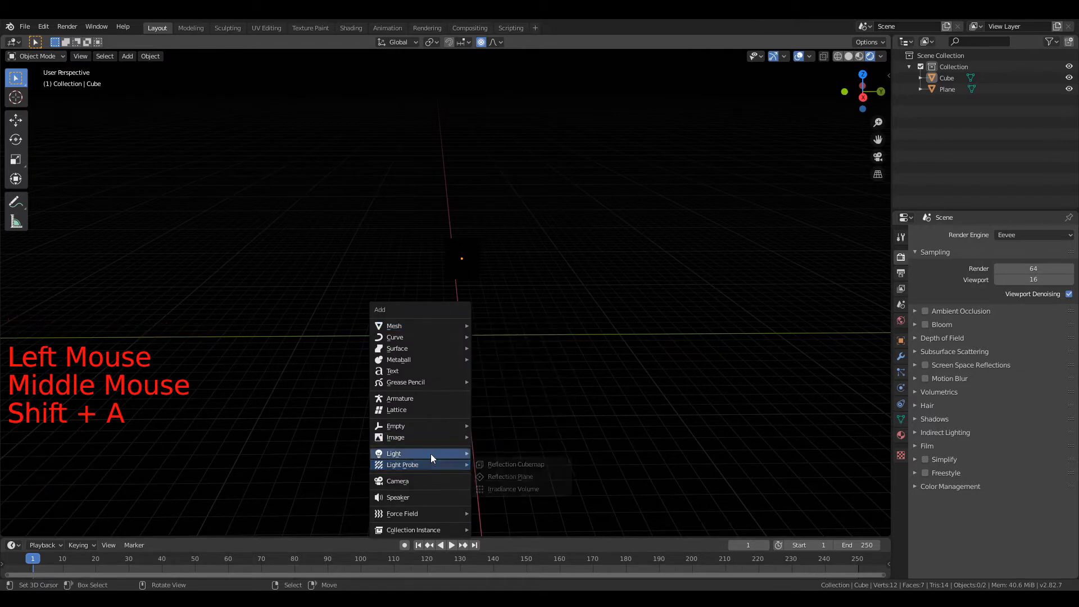
pyautogui.moveTo(431, 458)
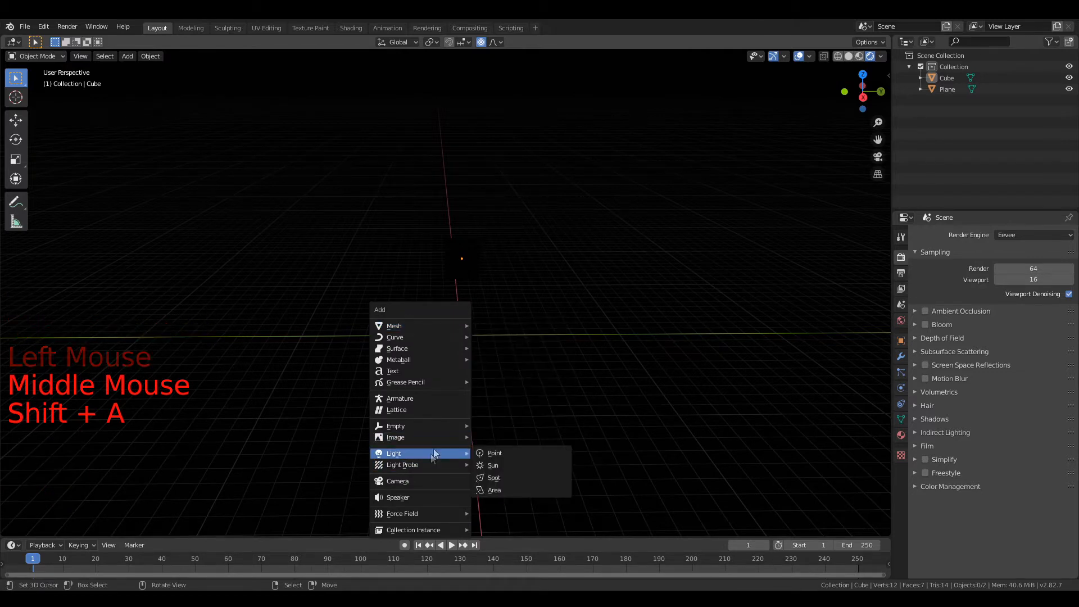
pyautogui.click(506, 465)
# Turn off proportional editing and raise the sun light high above the cube.
pyautogui.scroll(-5, 612, 357)
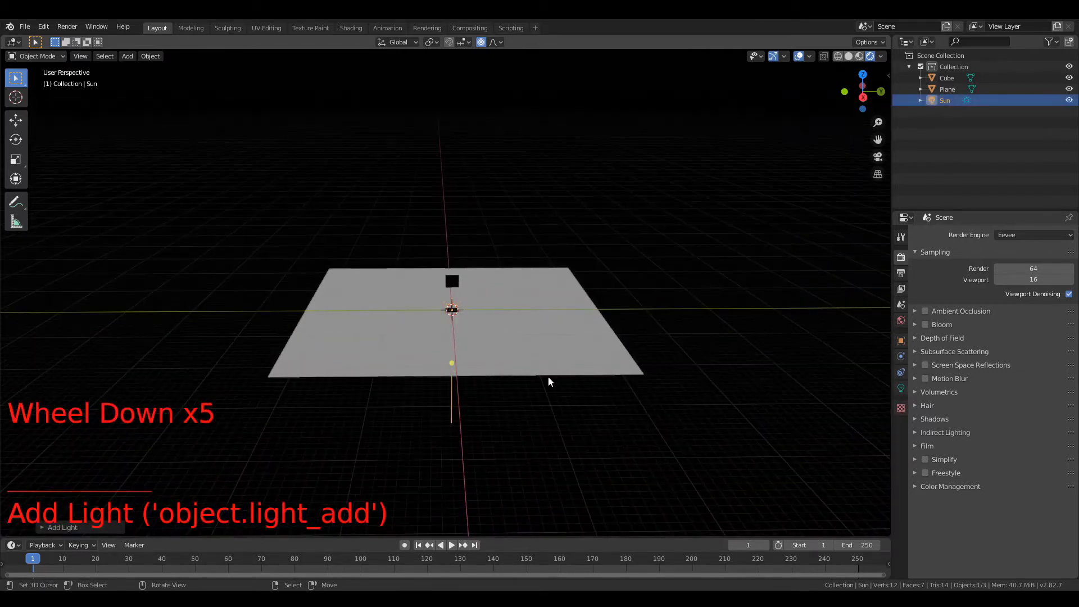
pyautogui.press('g')
pyautogui.scroll(5, 450, 318)
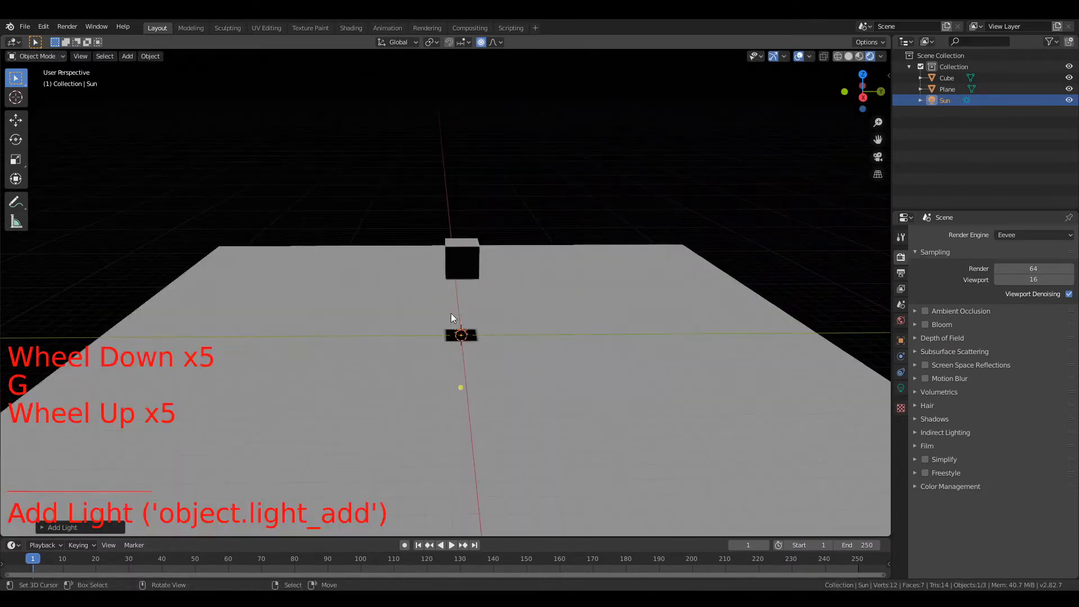
pyautogui.press('o')
pyautogui.scroll(-4, 506, 359)
pyautogui.press('g')
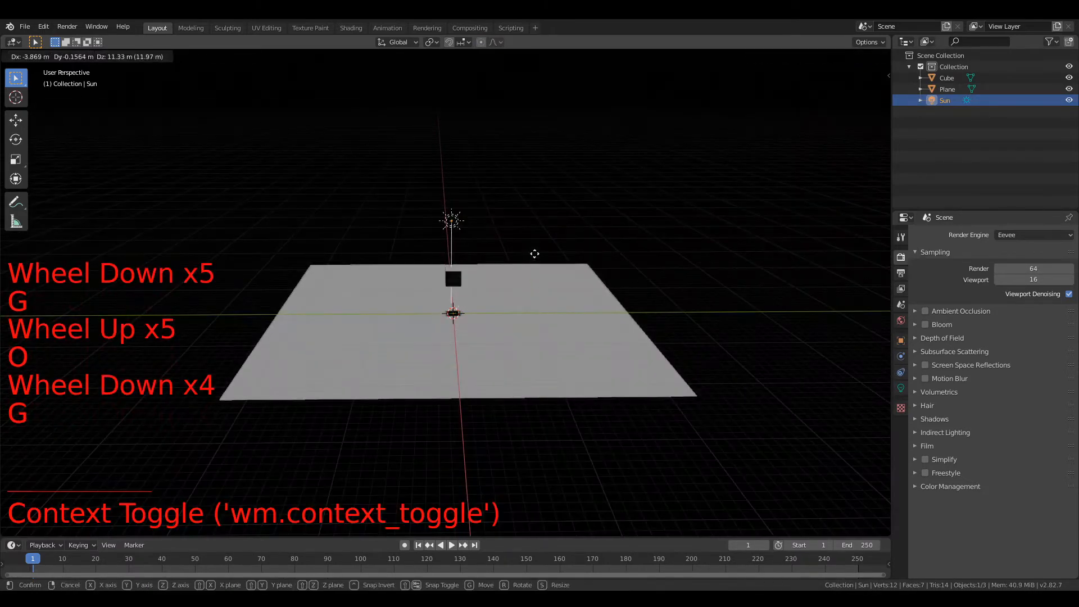
pyautogui.click(535, 225)
pyautogui.scroll(5, 557, 226)
pyautogui.scroll(-2, 551, 226)
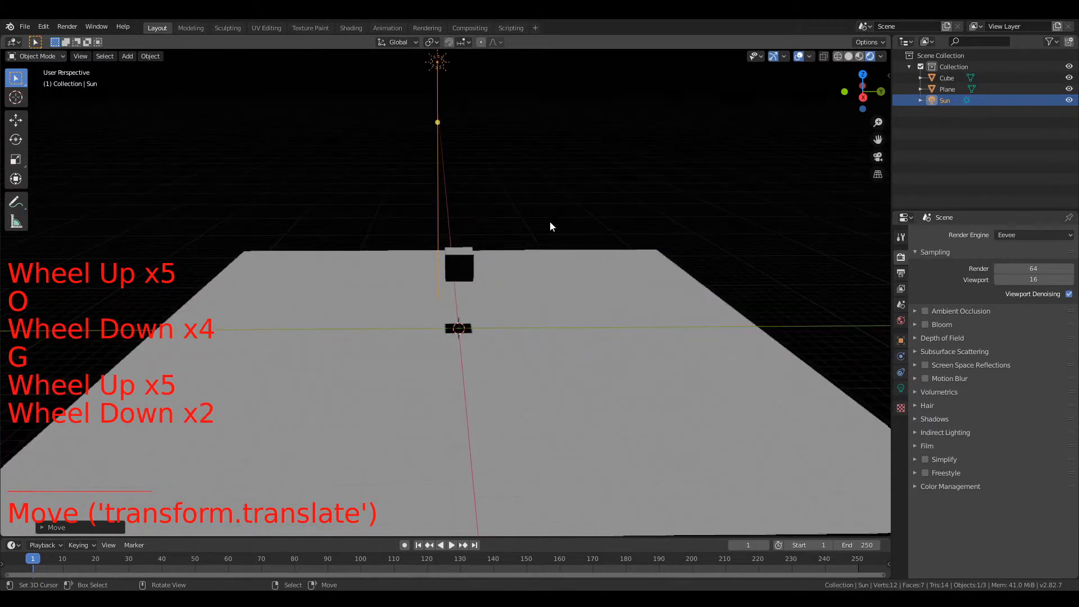
# Shift the sun light about 1.35 m along Y so it sits roughly over the cube.
pyautogui.press('g')
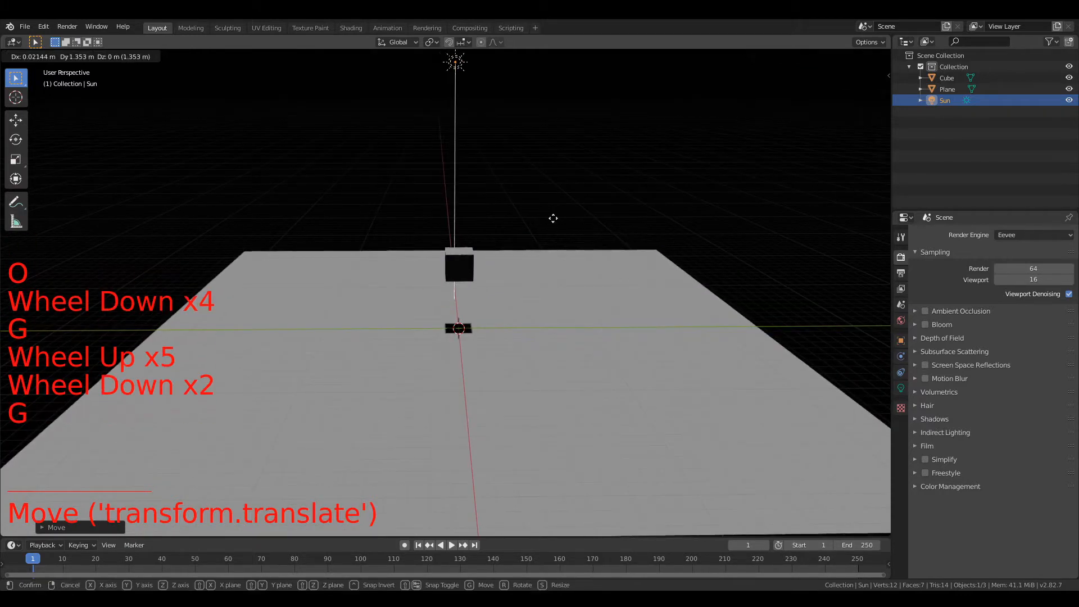
pyautogui.click(553, 218)
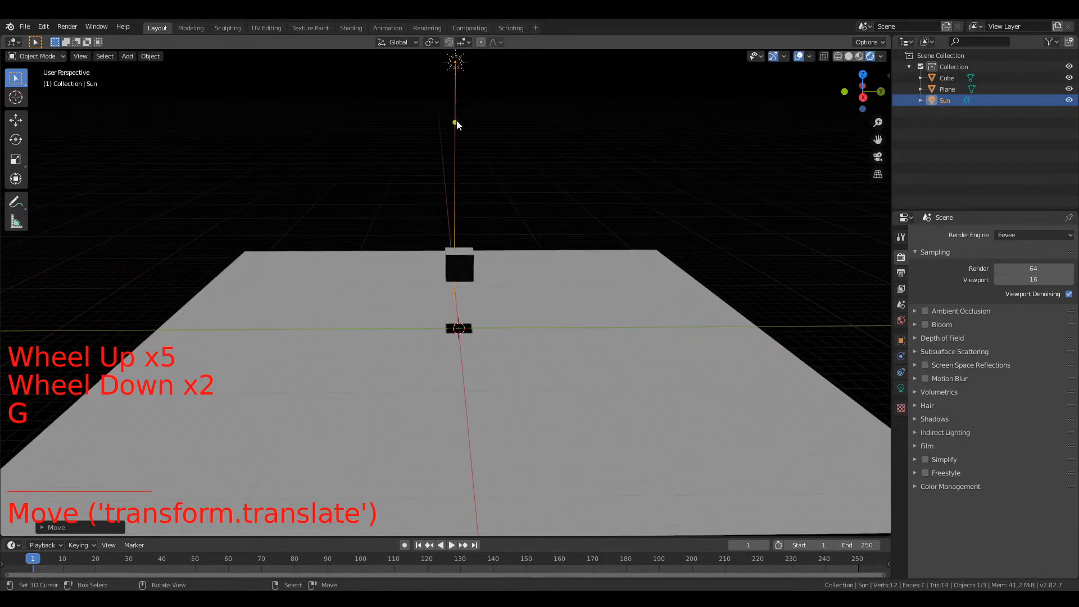
pyautogui.scroll(2, 562, 233)
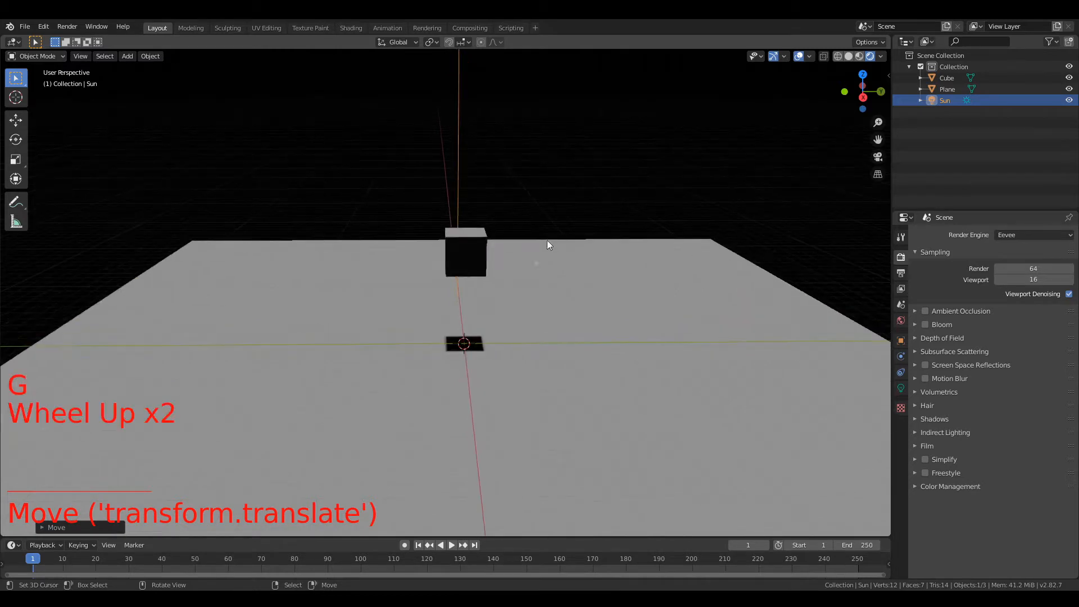
pyautogui.scroll(4, 465, 359)
pyautogui.scroll(-3, 486, 384)
pyautogui.scroll(-3, 486, 385)
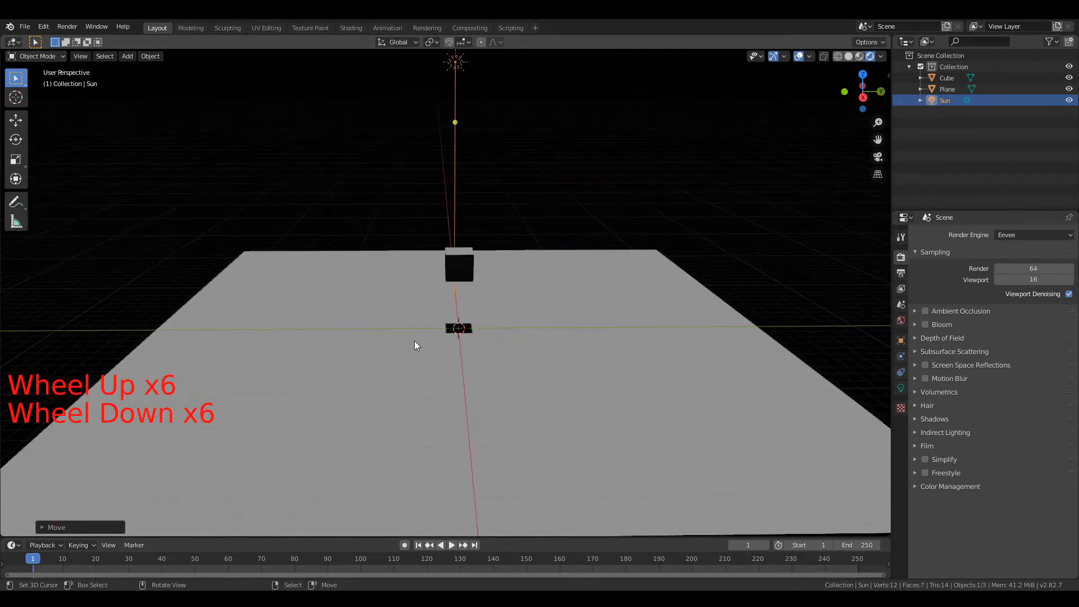
# Lower the sun light into the gap between the cube and the floor plane, beneath the cube.
pyautogui.press('g')
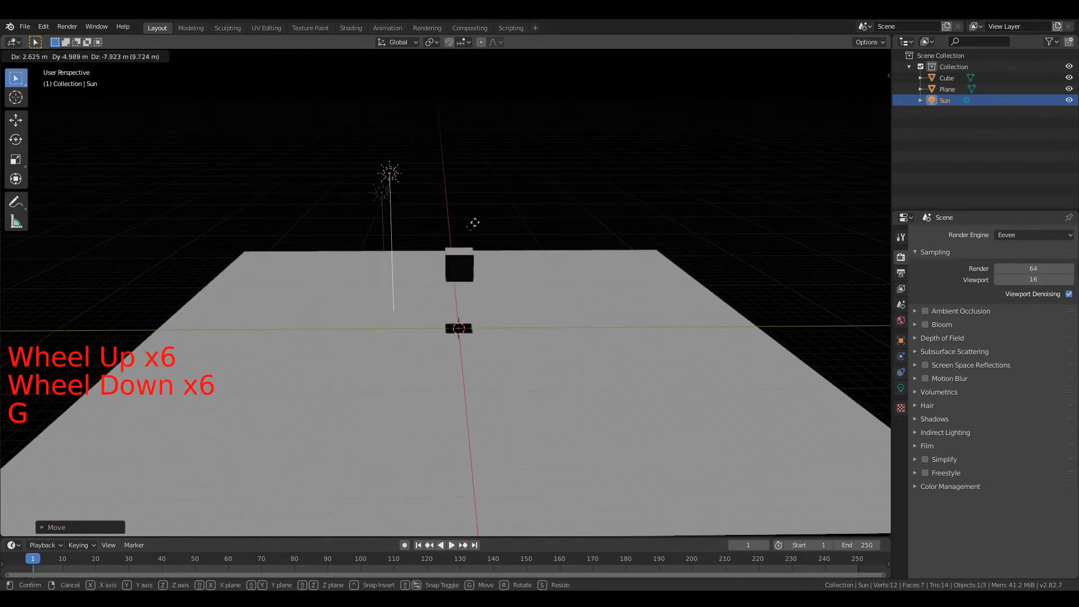
pyautogui.click(463, 244)
pyautogui.scroll(2, 463, 244)
pyautogui.moveTo(464, 244); pyautogui.dragTo(434, 284, button='middle')
pyautogui.press('g')
pyautogui.click(752, 276)
pyautogui.moveTo(680, 237); pyautogui.dragTo(702, 208, button='middle')
pyautogui.press('g')
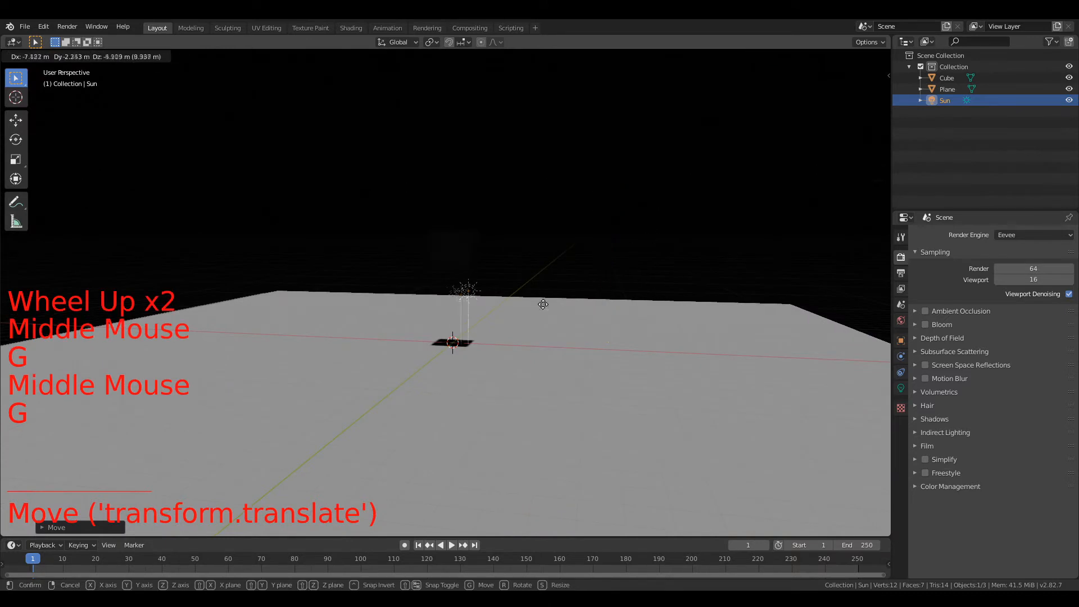
pyautogui.click(537, 295)
pyautogui.moveTo(509, 301); pyautogui.dragTo(483, 313, button='middle')
pyautogui.press('g')
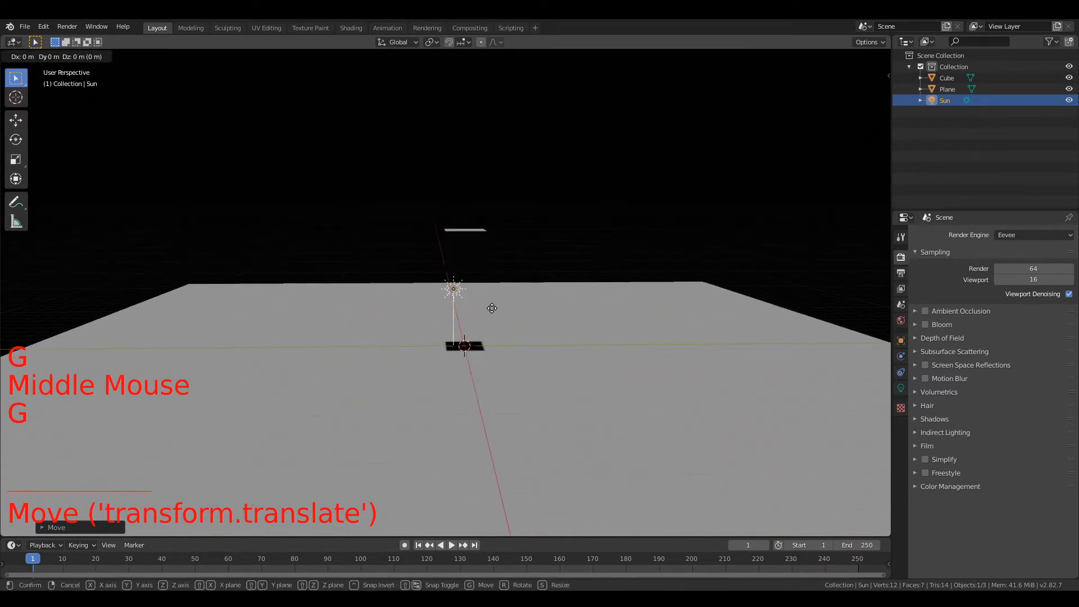
pyautogui.click(495, 308)
# Examine the cube's shadow on the floor from several distances and angles with the sun light beneath the cube.
pyautogui.scroll(5, 495, 308)
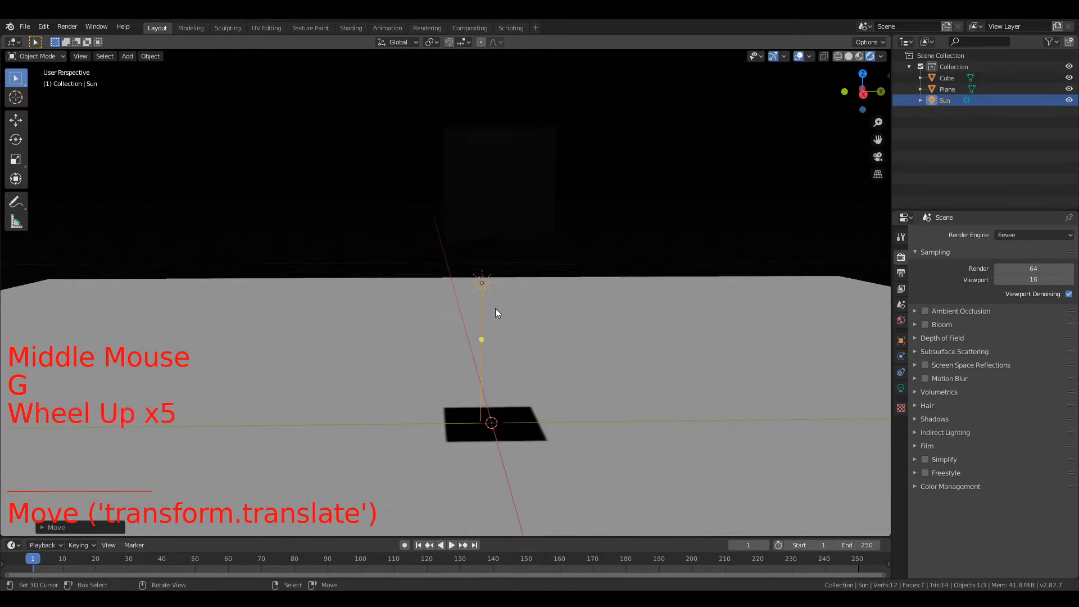
pyautogui.moveTo(498, 312)
pyautogui.mouseDown(button='middle')
pyautogui.moveTo(502, 356)
pyautogui.moveTo(568, 282)
pyautogui.moveTo(575, 256)
pyautogui.moveTo(522, 310)
pyautogui.moveTo(484, 312)
pyautogui.mouseUp(button='middle')
pyautogui.scroll(-6, 504, 318)
pyautogui.scroll(1, 486, 315)
pyautogui.scroll(-2, 487, 314)
pyautogui.scroll(-3, 484, 312)
pyautogui.scroll(1, 485, 312)
pyautogui.scroll(10, 485, 312)
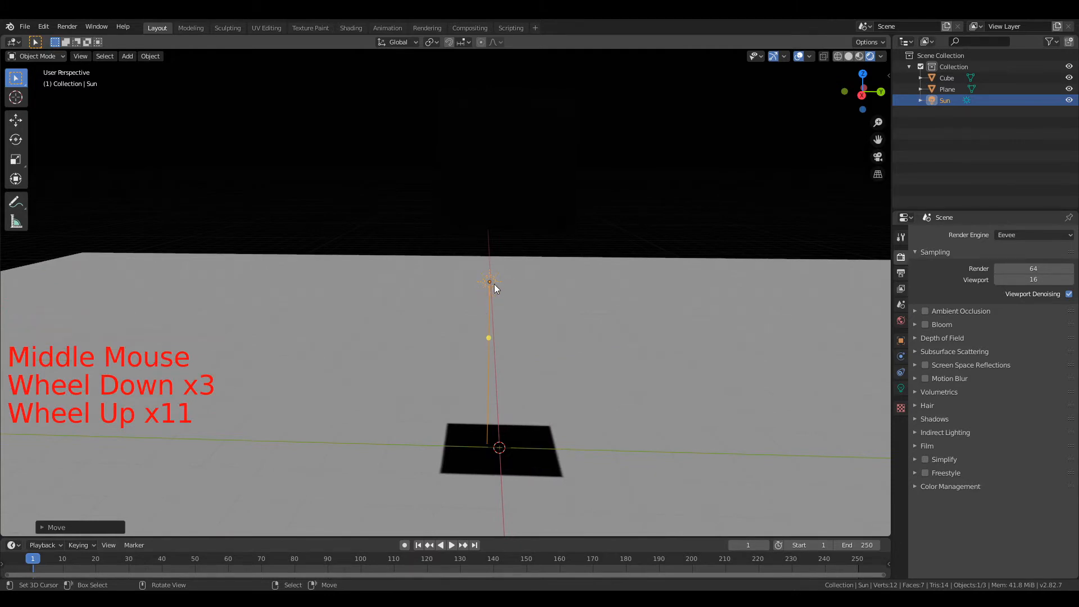
pyautogui.scroll(-7, 481, 285)
pyautogui.moveTo(495, 282); pyautogui.dragTo(501, 270, button='middle')
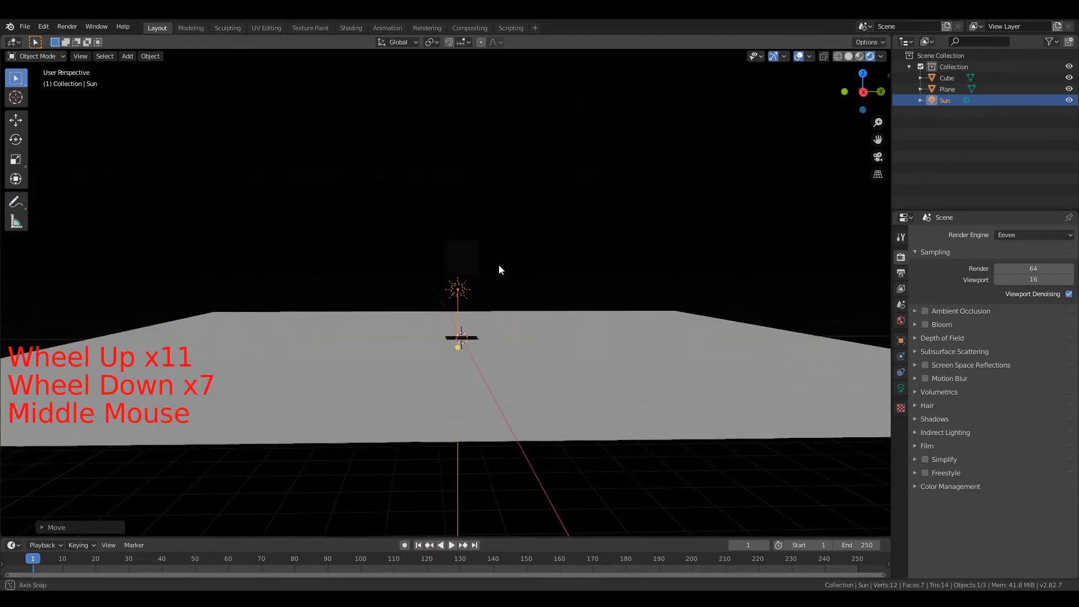
pyautogui.scroll(-8, 495, 269)
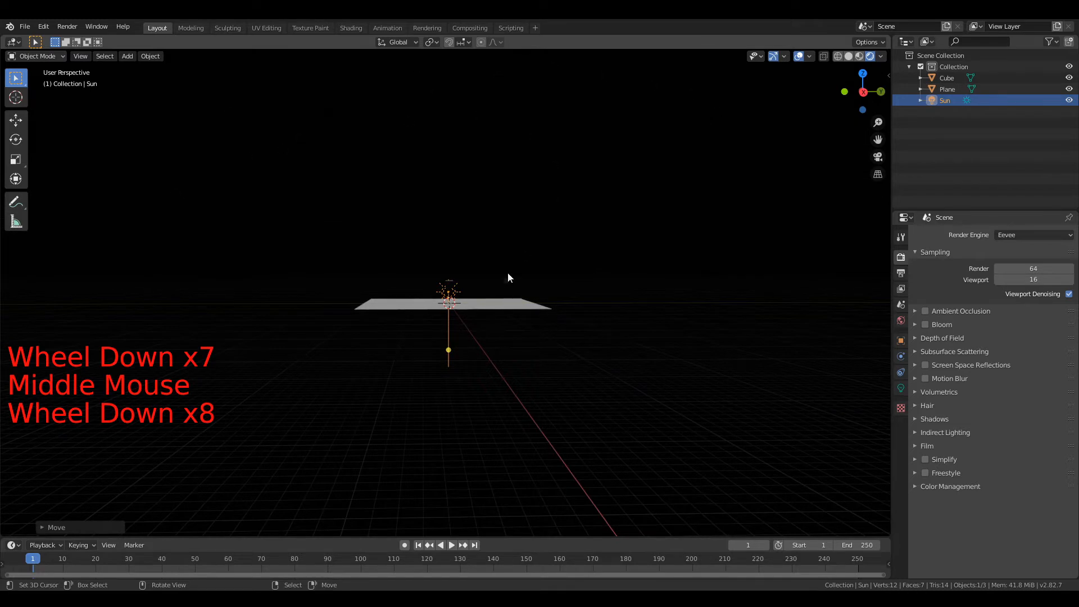
pyautogui.scroll(12, 500, 276)
pyautogui.scroll(-2, 481, 346)
# Move the sun light about 11.4 m up and about 7.4 m along negative Y, away from the cube.
pyautogui.moveTo(480, 346); pyautogui.dragTo(475, 349, button='middle')
pyautogui.scroll(-3, 481, 349)
pyautogui.press('g')
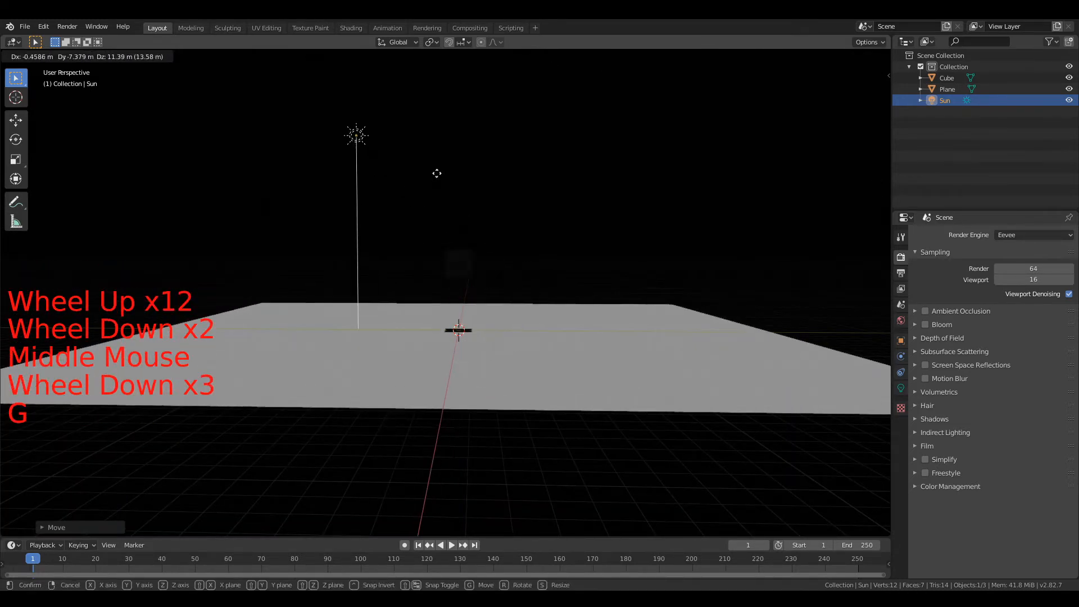
pyautogui.click(436, 173)
# Rotate the sun light so it shines diagonally and casts the cube's shadow off to one side.
pyautogui.moveTo(466, 200); pyautogui.dragTo(556, 322, button='middle')
pyautogui.scroll(2, 483, 258)
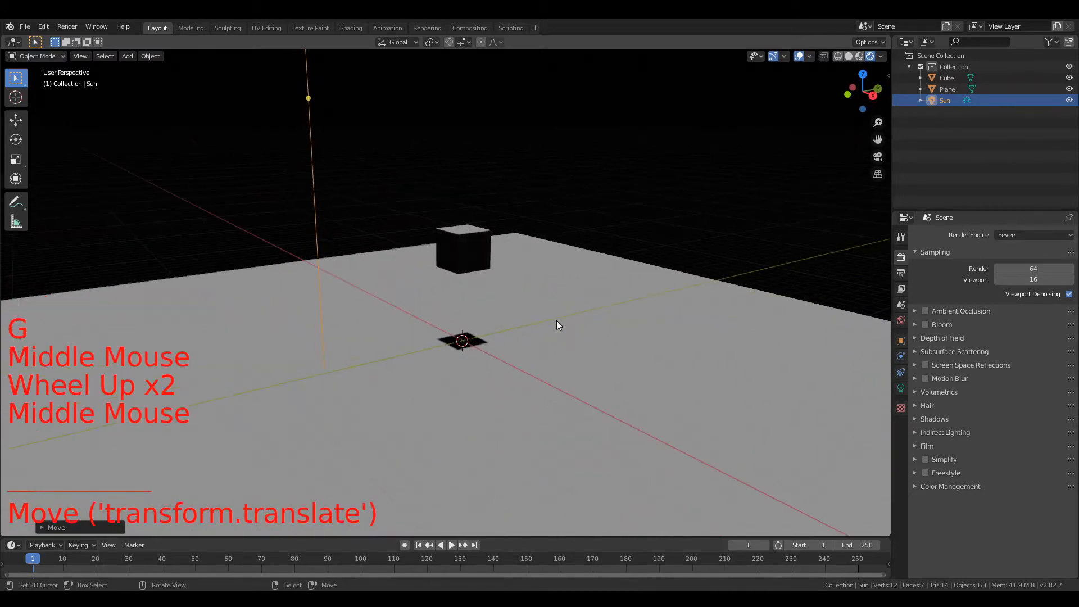
pyautogui.press('r')
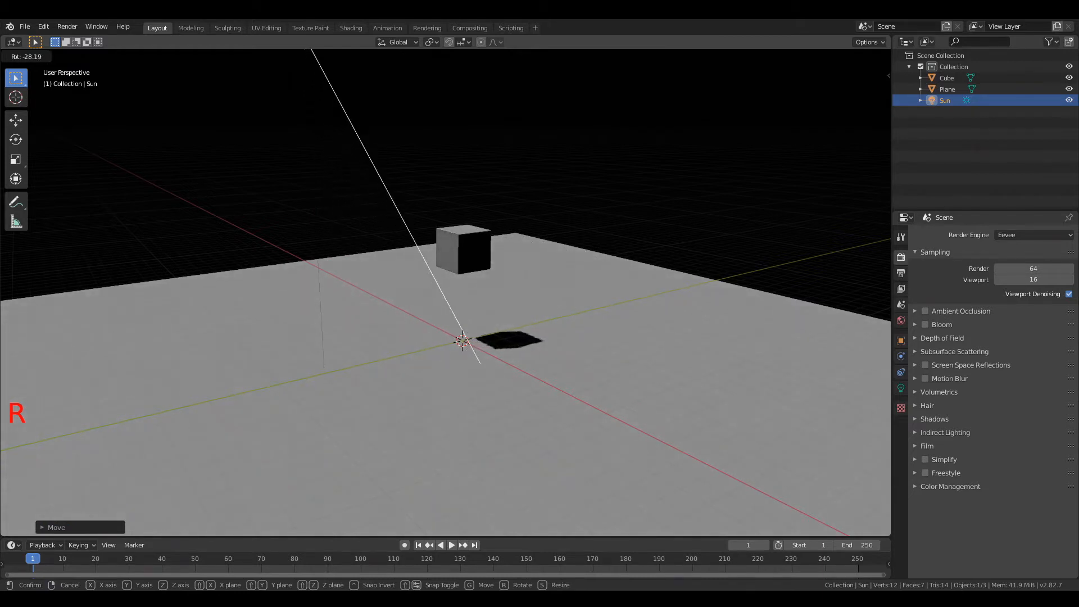
pyautogui.click(771, 115)
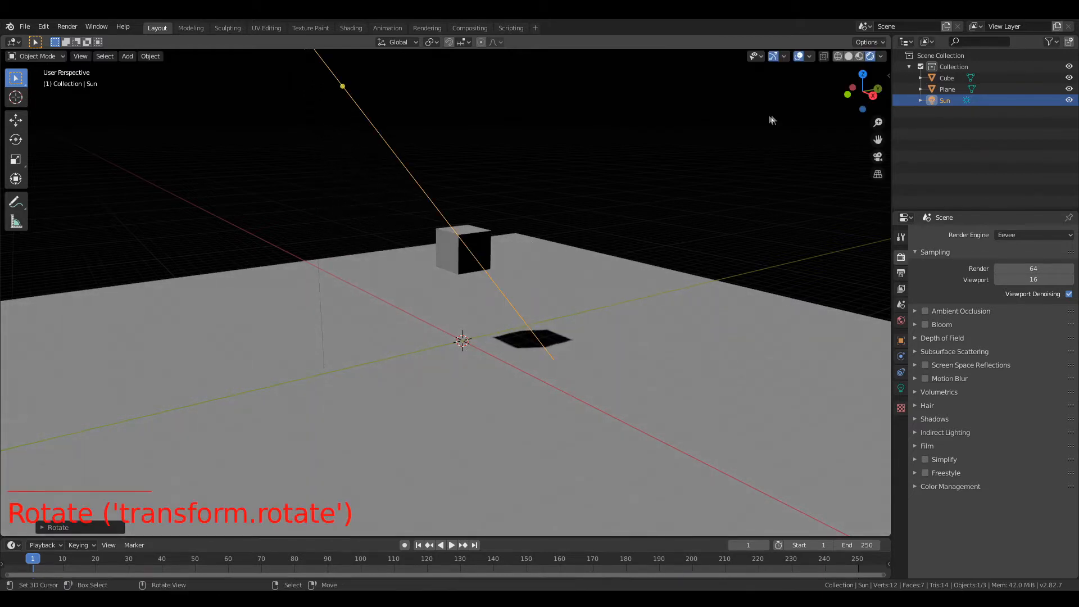
# Move the sun light over the floor plane to positions on different sides of the cube.
pyautogui.scroll(-3, 587, 202)
pyautogui.moveTo(587, 201); pyautogui.dragTo(848, 272, button='middle')
pyautogui.press('g')
pyautogui.click(766, 198)
pyautogui.press('g')
pyautogui.press('g')
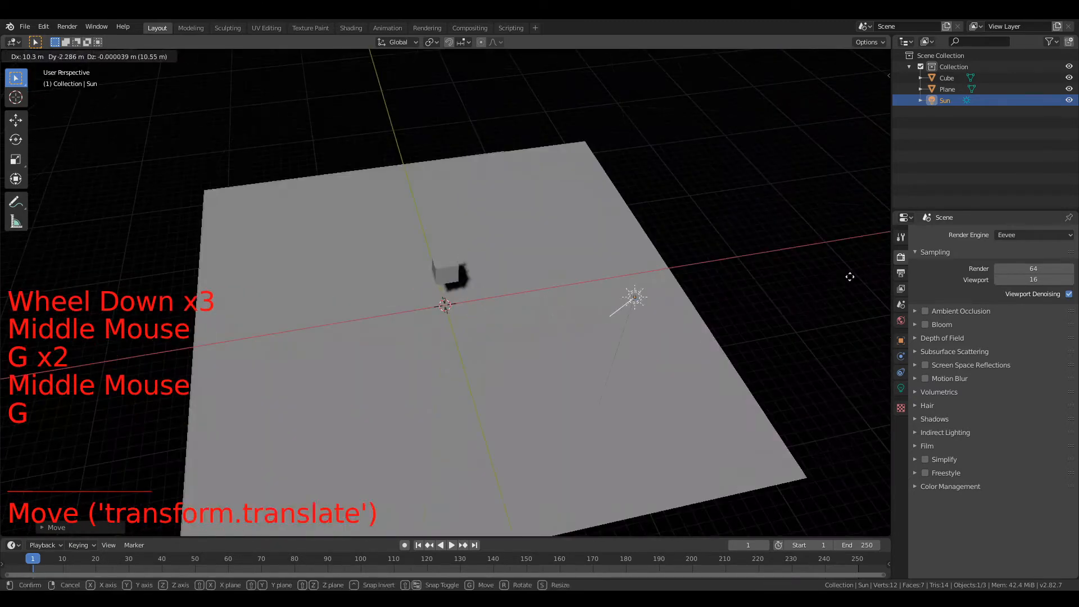
pyautogui.click(502, 246)
# Raise the sun light and shift it in the positive X direction, above the floor beside the cube.
pyautogui.moveTo(502, 246); pyautogui.dragTo(554, 241, button='middle')
pyautogui.scroll(2, 581, 231)
pyautogui.scroll(1, 578, 231)
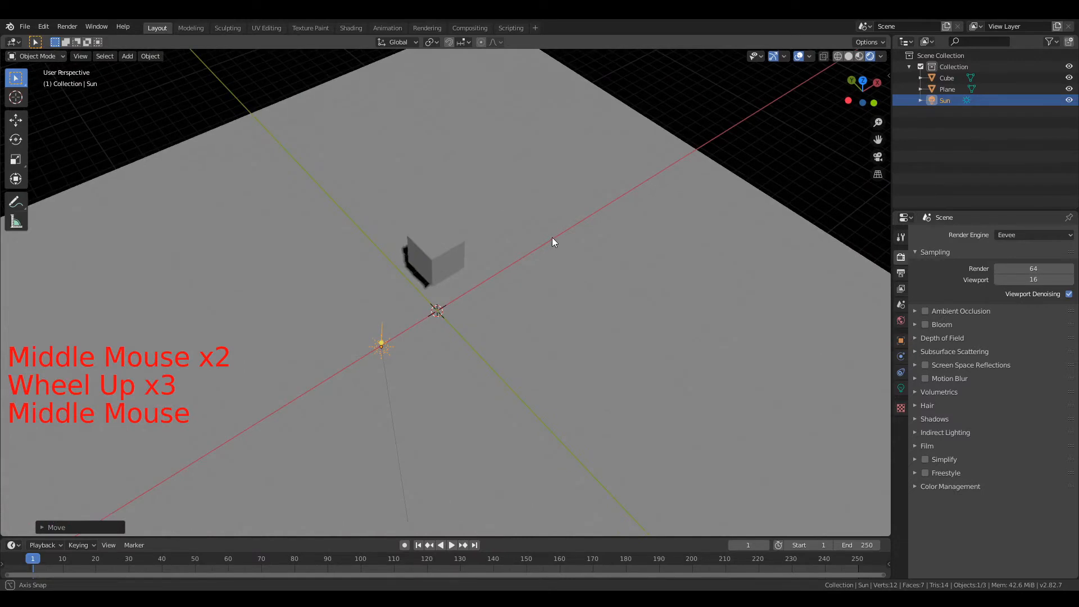
pyautogui.press('g')
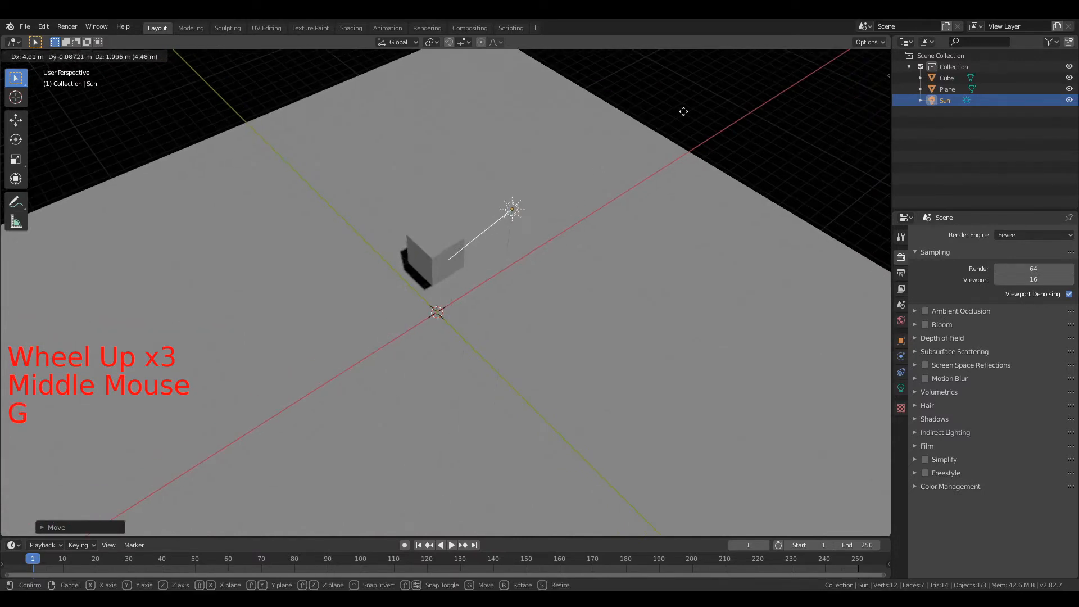
pyautogui.click(647, 113)
# Rotate the sun light to shine diagonally in the opposite direction and move it across to the positive Y side of the cube.
pyautogui.moveTo(646, 114); pyautogui.dragTo(557, 101, button='middle')
pyautogui.scroll(-3, 515, 140)
pyautogui.press('r')
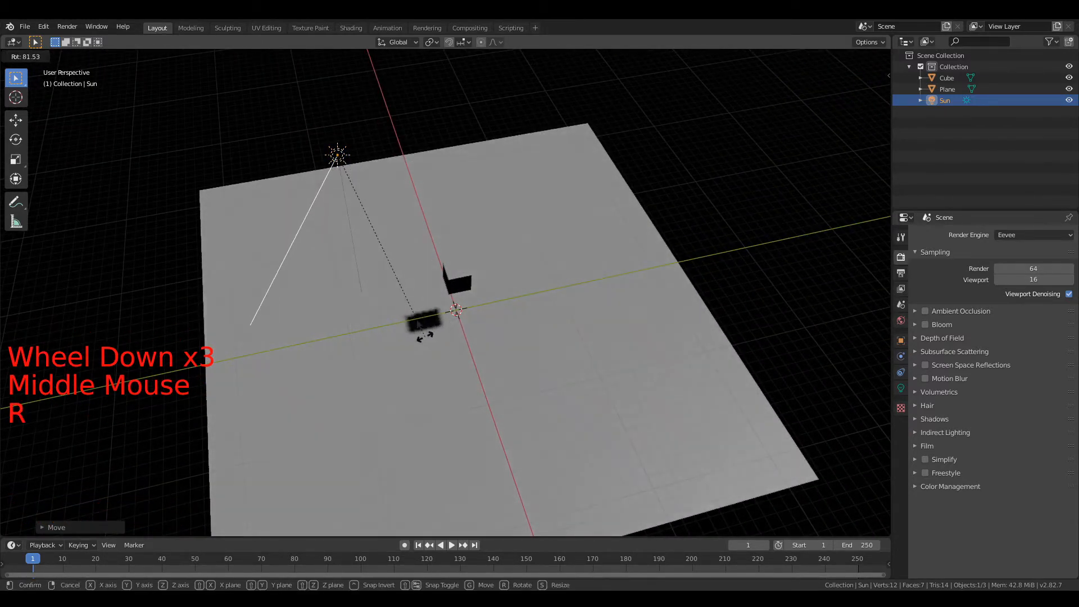
pyautogui.click(370, 230)
pyautogui.press('g')
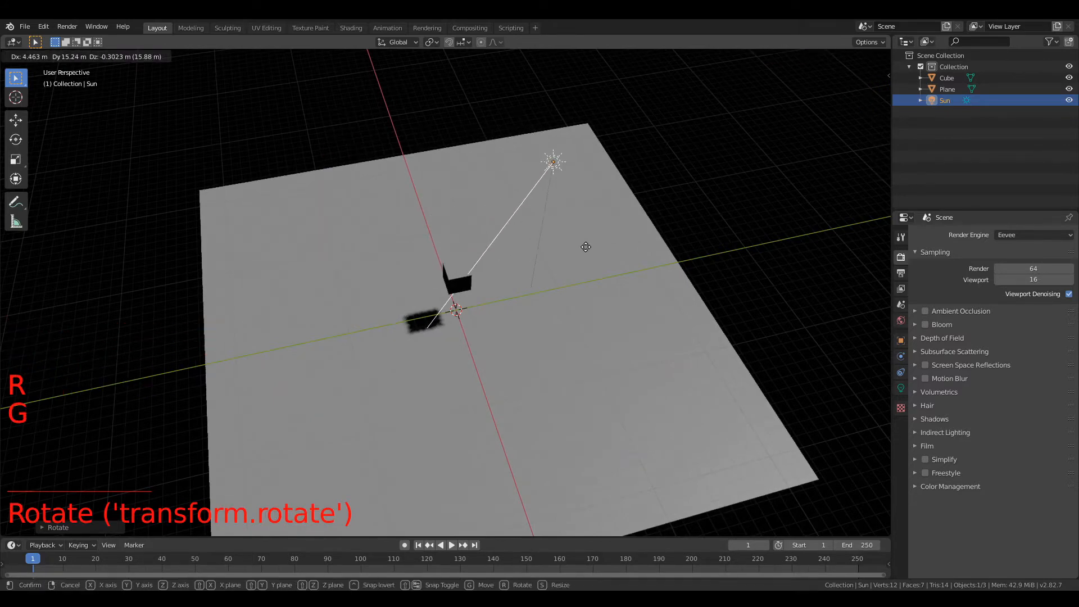
pyautogui.click(566, 254)
# Switch the render engine to Cycles.
pyautogui.scroll(2, 566, 252)
pyautogui.click(1031, 232)
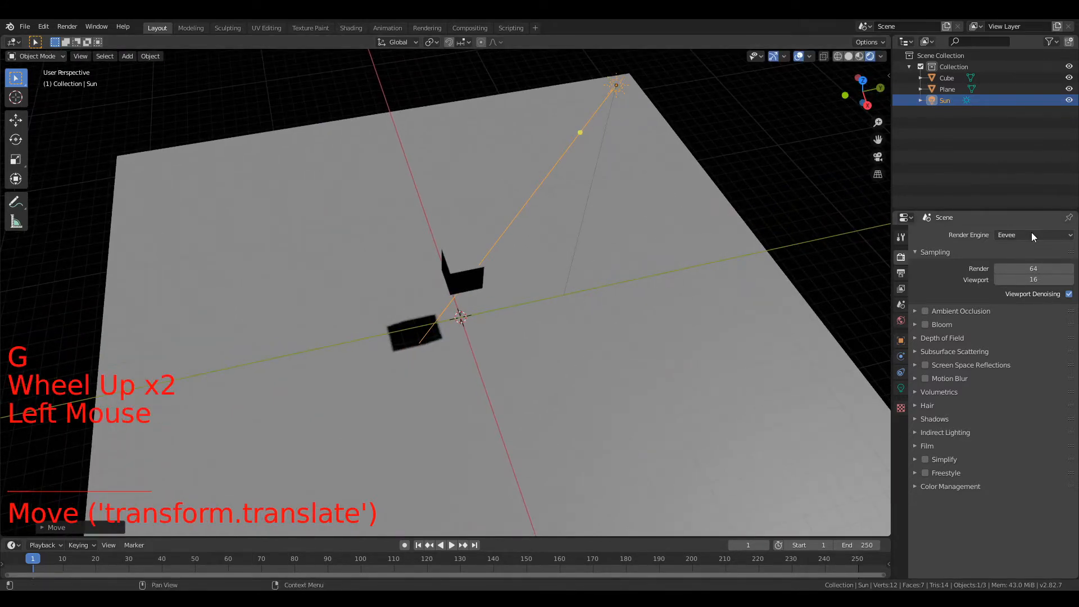
pyautogui.click(1016, 275)
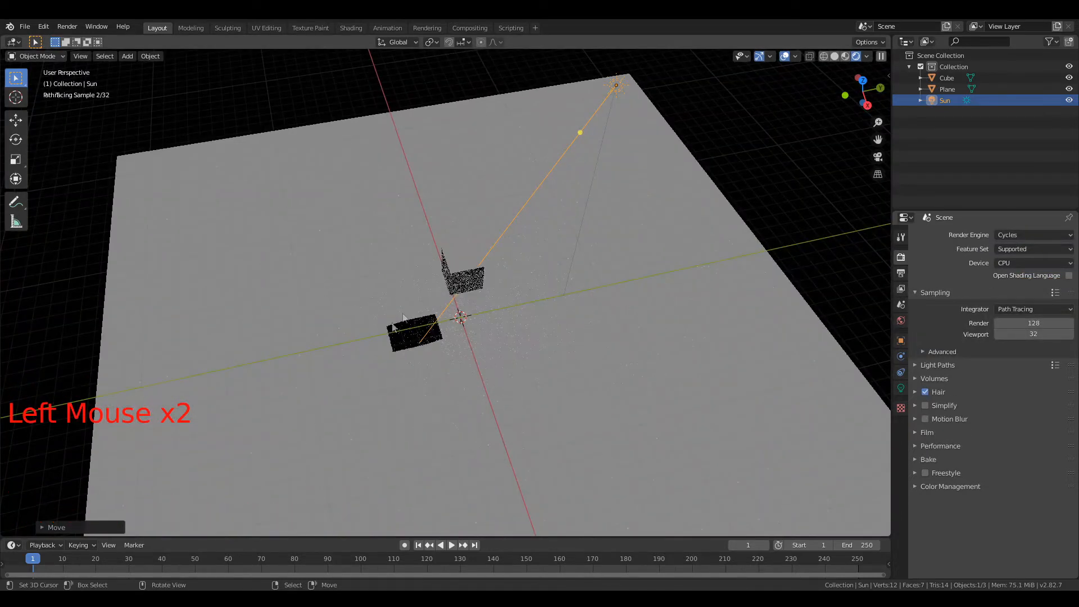
# Move the sun light back toward negative Y and rotate it so the cube's shadow falls directly in front of the cube.
pyautogui.press('g')
pyautogui.click(427, 382)
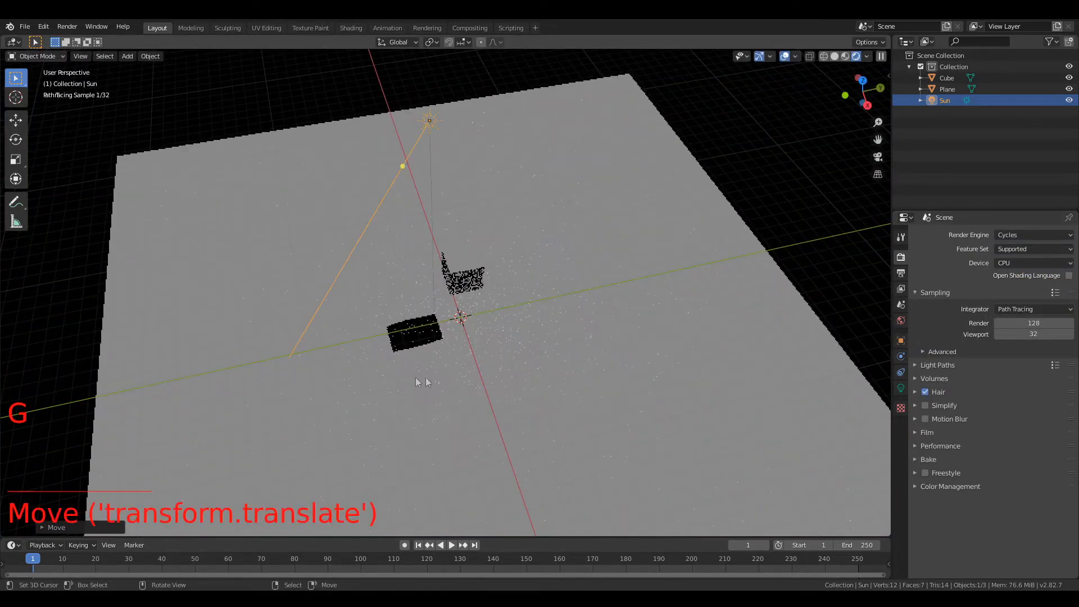
pyautogui.press('r')
pyautogui.click(735, 321)
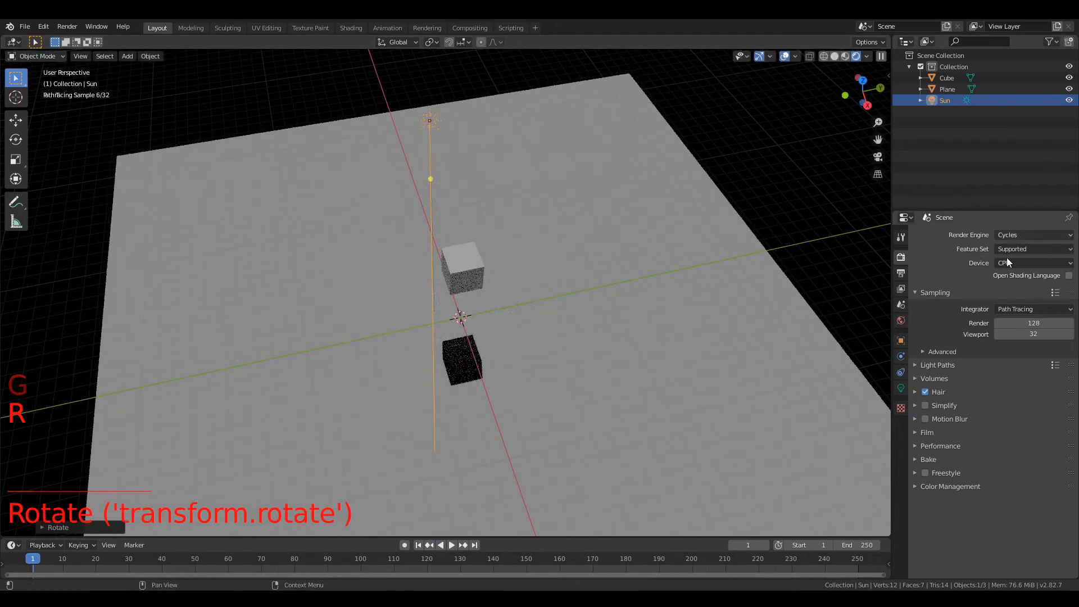
# Switch the render engine back to Eevee and examine the cube's shadow from closer and farther away.
pyautogui.click(1008, 235)
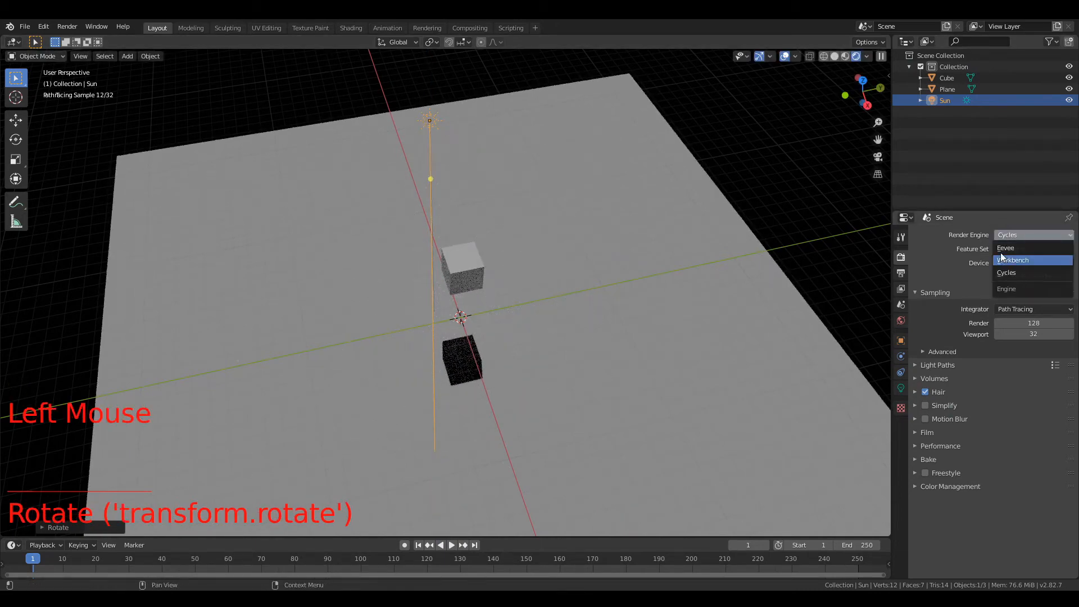
pyautogui.click(1006, 248)
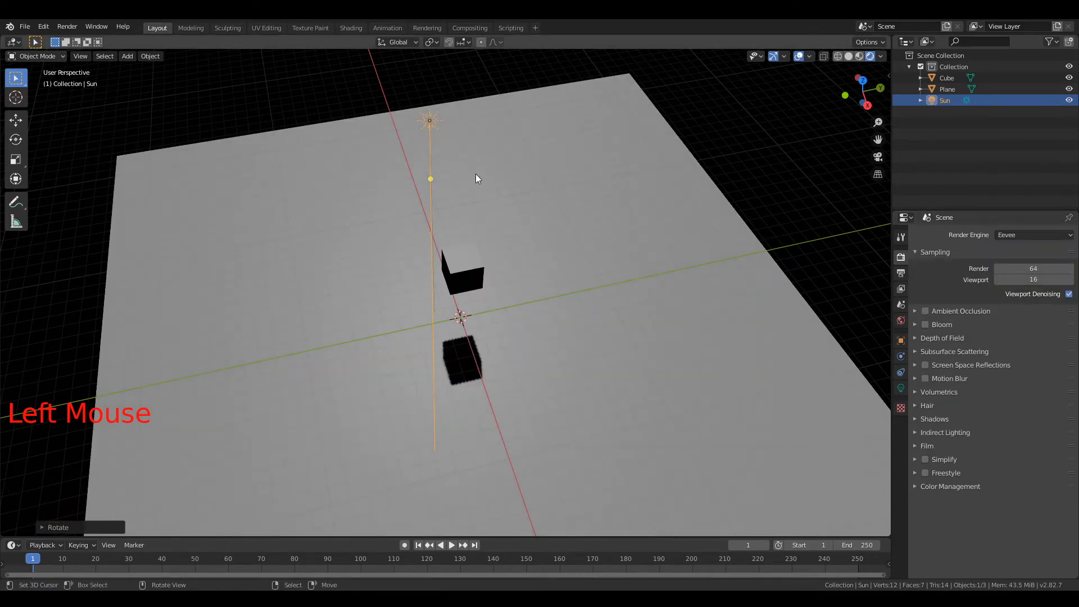
pyautogui.scroll(4, 539, 315)
pyautogui.scroll(-4, 539, 329)
pyautogui.moveTo(517, 272); pyautogui.dragTo(517, 226, button='middle')
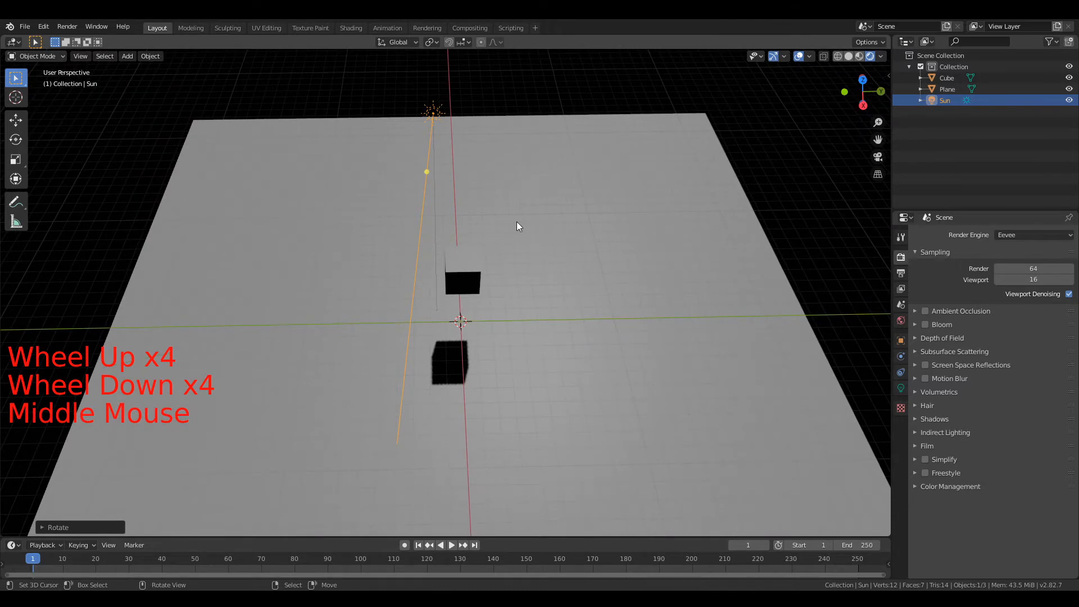
# Aim the sun light at several points on the floor with its tracking handle, ending on the positive Y side of the cube.
pyautogui.press('x')
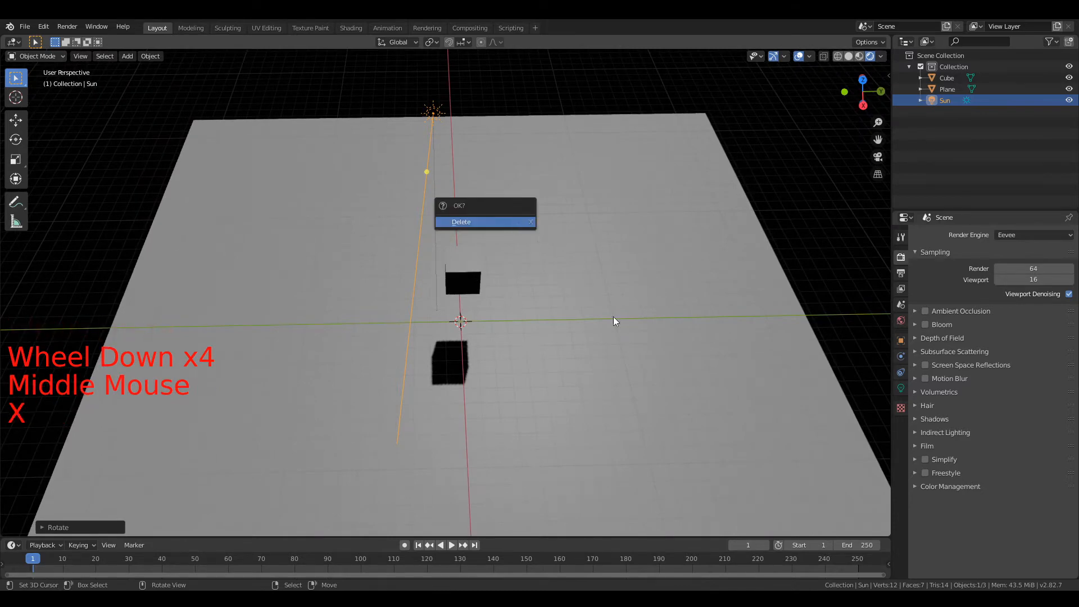
pyautogui.scroll(2, 453, 179)
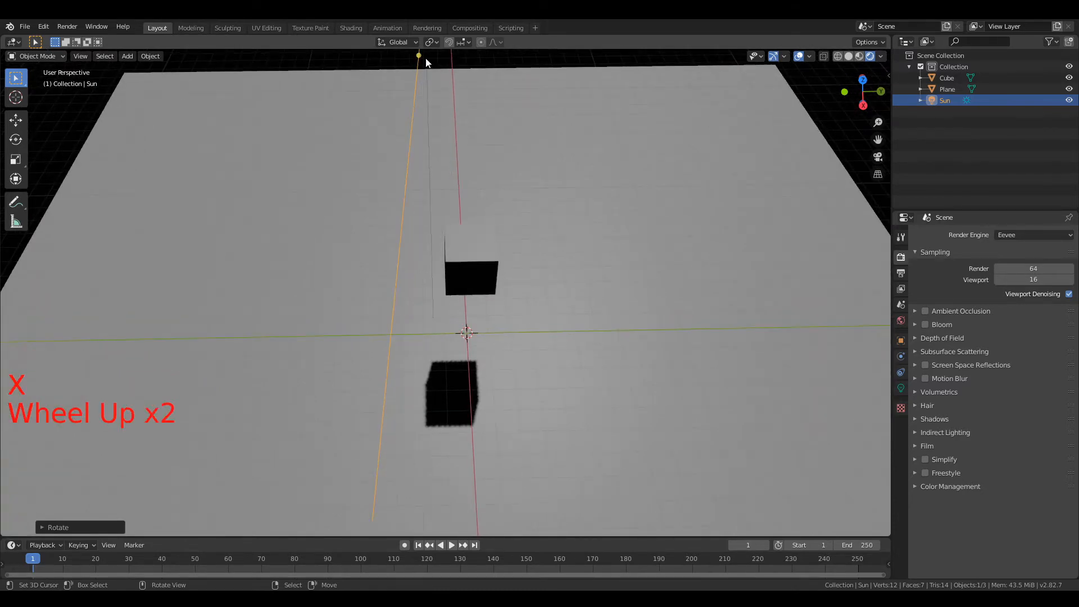
pyautogui.moveTo(425, 58); pyautogui.dragTo(386, 377)
pyautogui.moveTo(431, 415); pyautogui.dragTo(390, 104)
pyautogui.moveTo(459, 90); pyautogui.dragTo(556, 437)
pyautogui.scroll(-3, 543, 388)
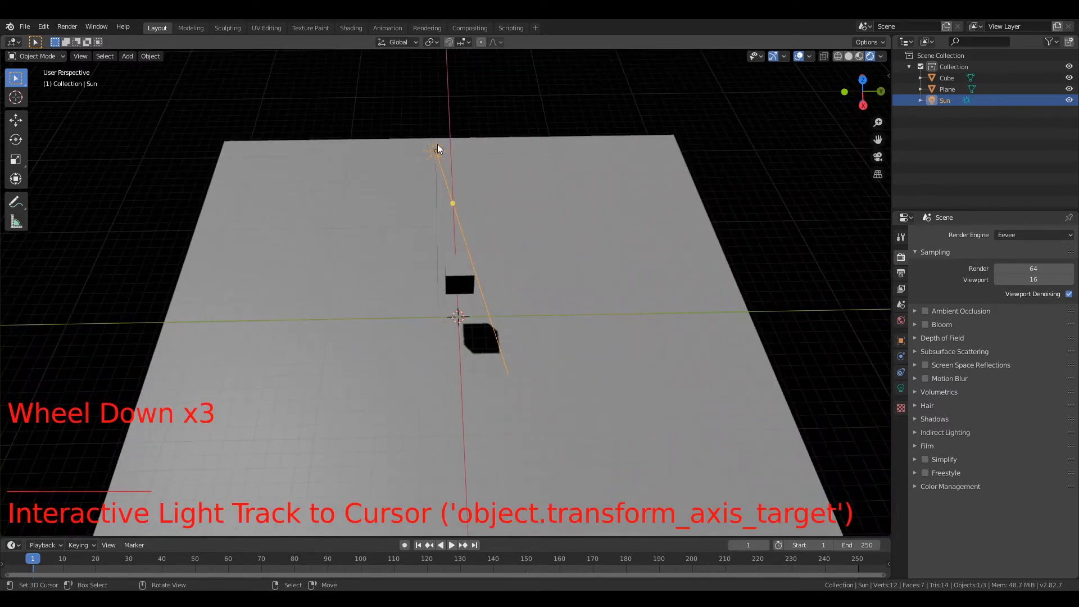
# Delete the sun light and add an area light at the world origin.
pyautogui.press('x')
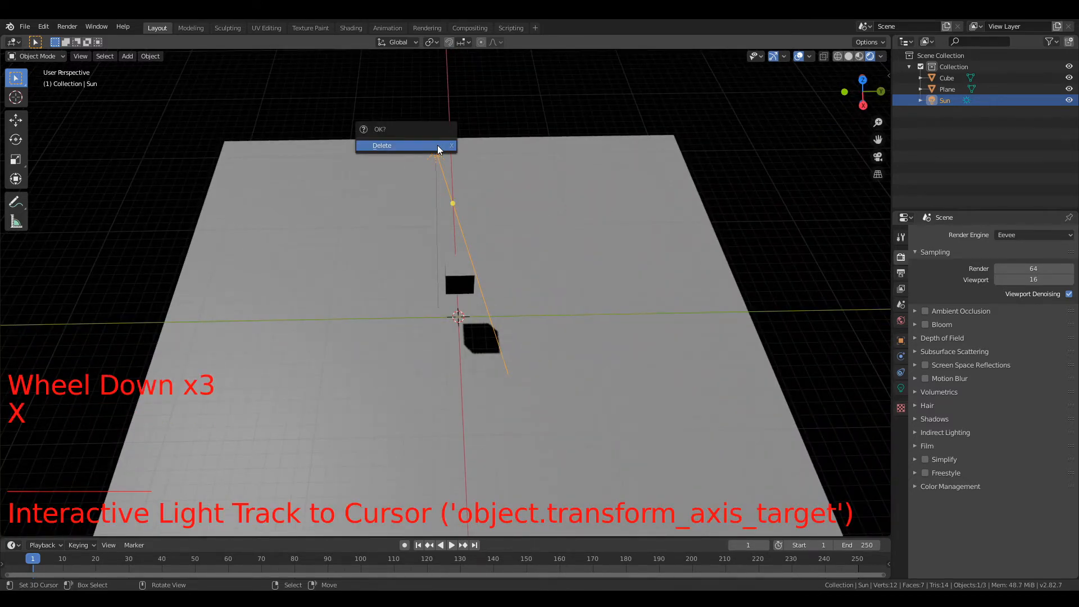
pyautogui.click(437, 145)
pyautogui.scroll(3, 506, 258)
pyautogui.moveTo(515, 279); pyautogui.dragTo(514, 242, button='middle')
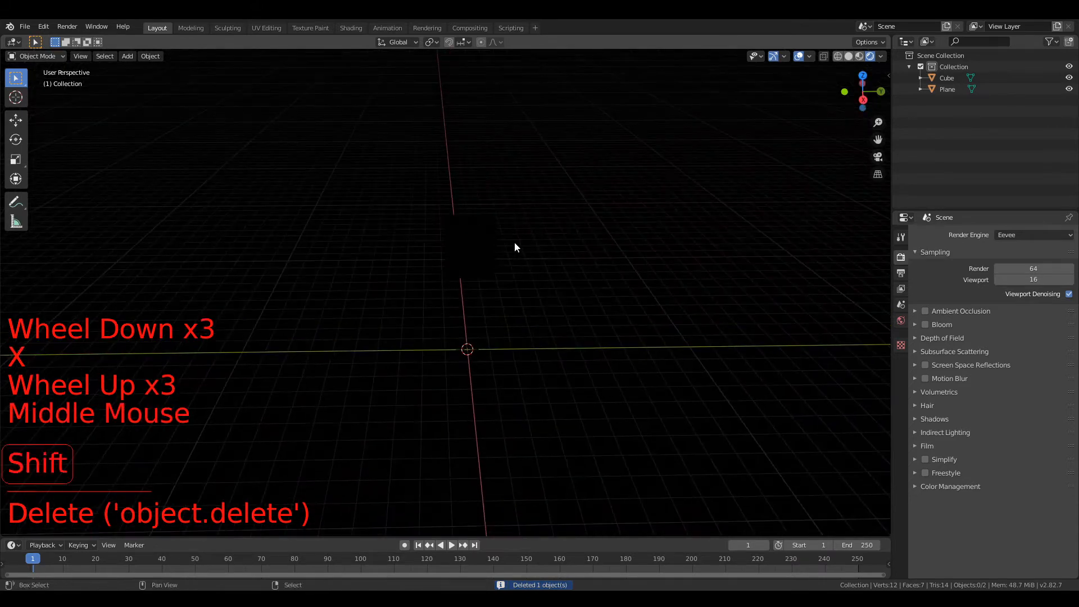
pyautogui.hotkey('shift', 'a')
pyautogui.moveTo(514, 242)
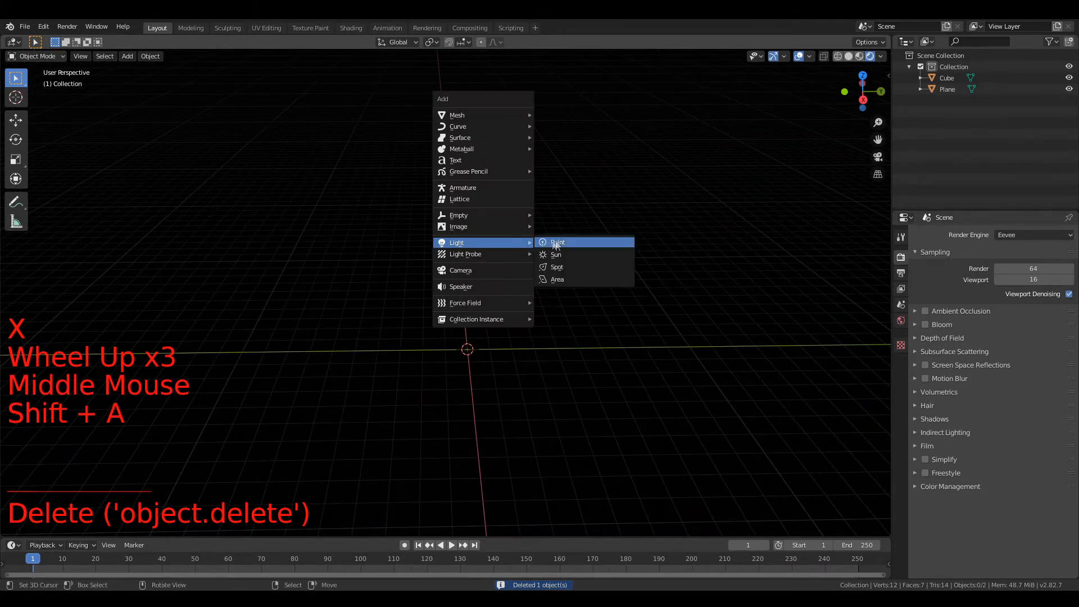
pyautogui.click(565, 279)
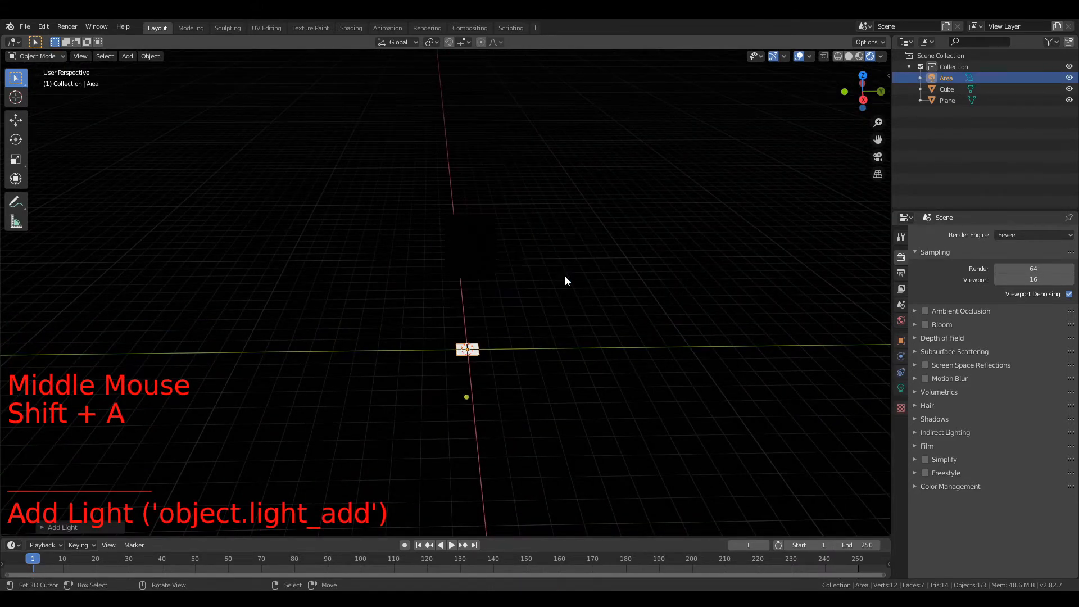
# Move the area light up to the negative Y side of the cube and rotate it to point toward the world origin.
pyautogui.press('g')
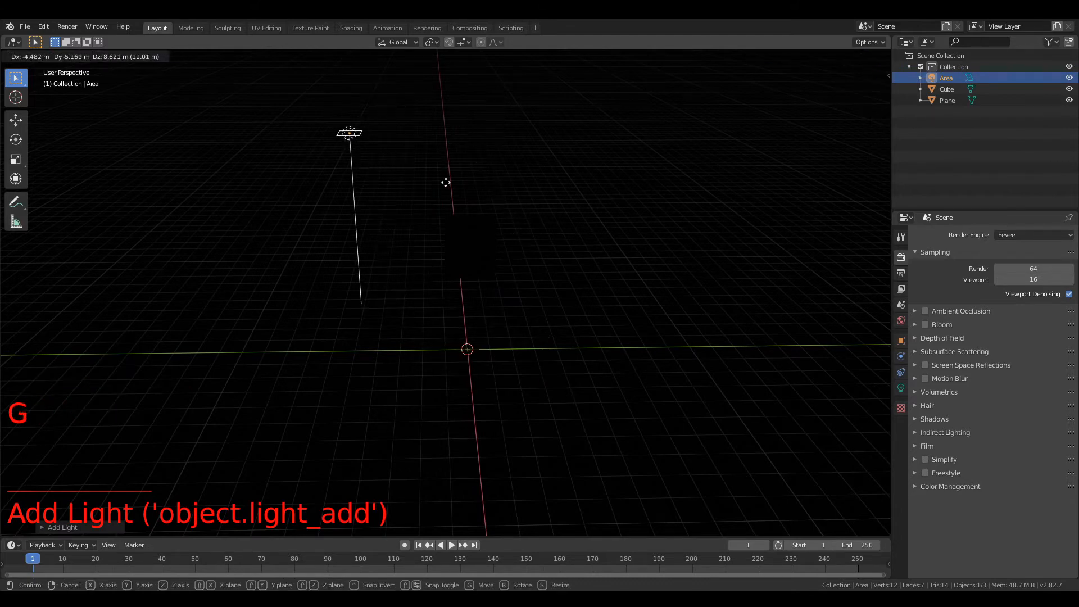
pyautogui.click(518, 267)
pyautogui.moveTo(517, 267); pyautogui.dragTo(549, 250, button='middle')
pyautogui.press('r')
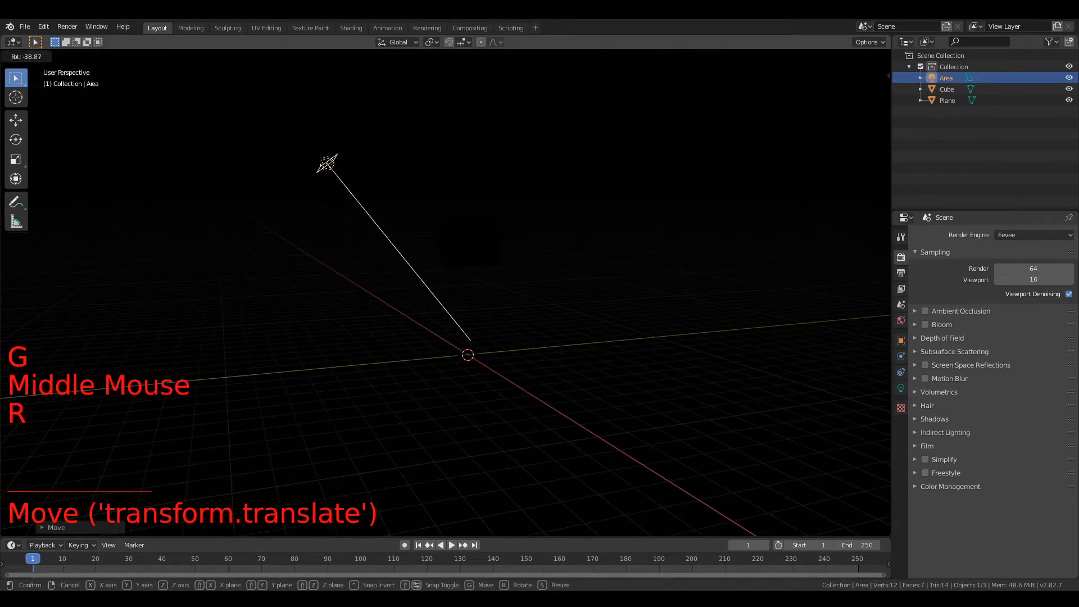
pyautogui.click(691, 436)
pyautogui.moveTo(555, 241); pyautogui.dragTo(558, 331, button='middle')
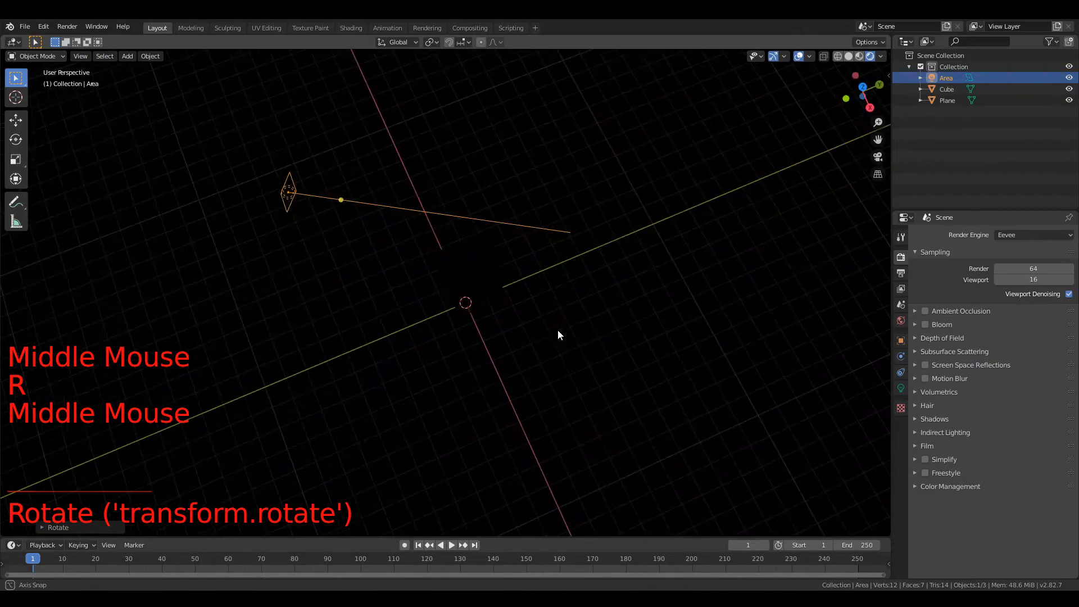
pyautogui.press('r')
pyautogui.click(616, 311)
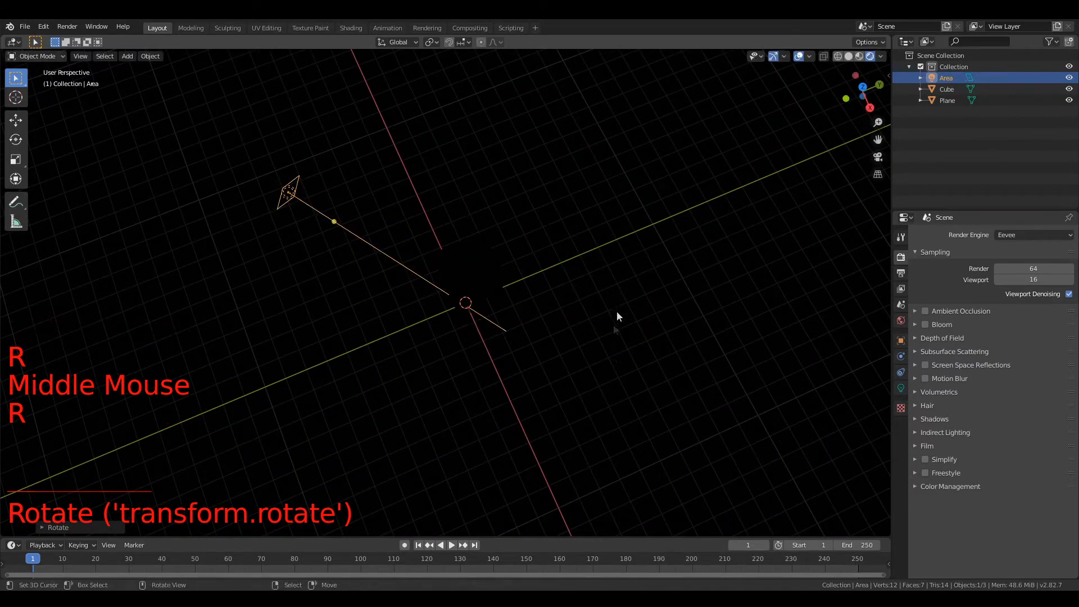
# Set the area light's power to 291.7 W and move the light closer to the cube.
pyautogui.scroll(1, 615, 303)
pyautogui.moveTo(615, 304); pyautogui.dragTo(614, 284, button='middle')
pyautogui.click(900, 388)
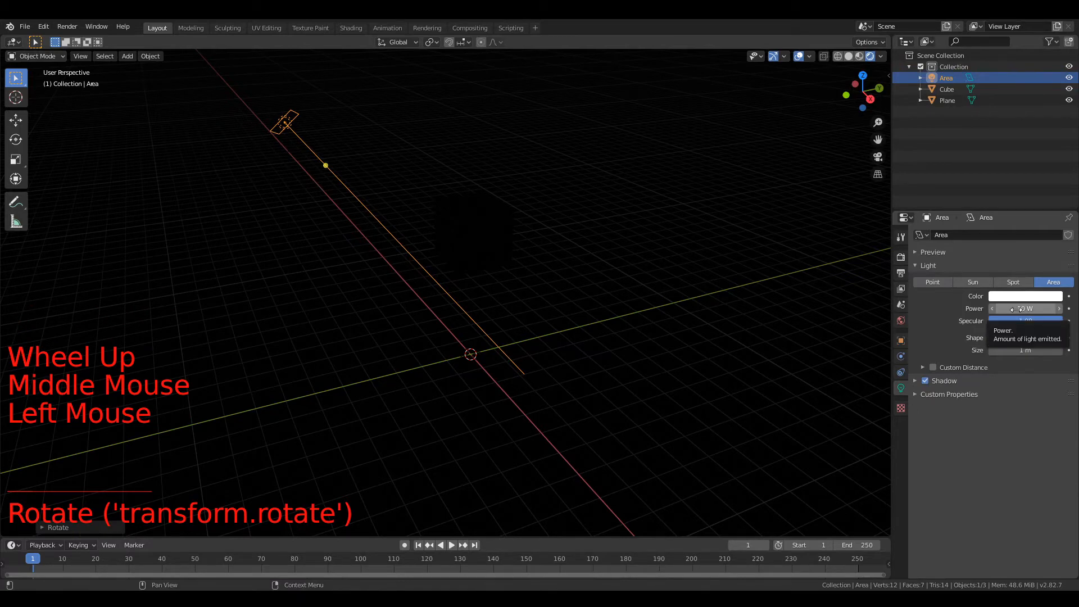
pyautogui.moveTo(1026, 308); pyautogui.dragTo(1062, 308)
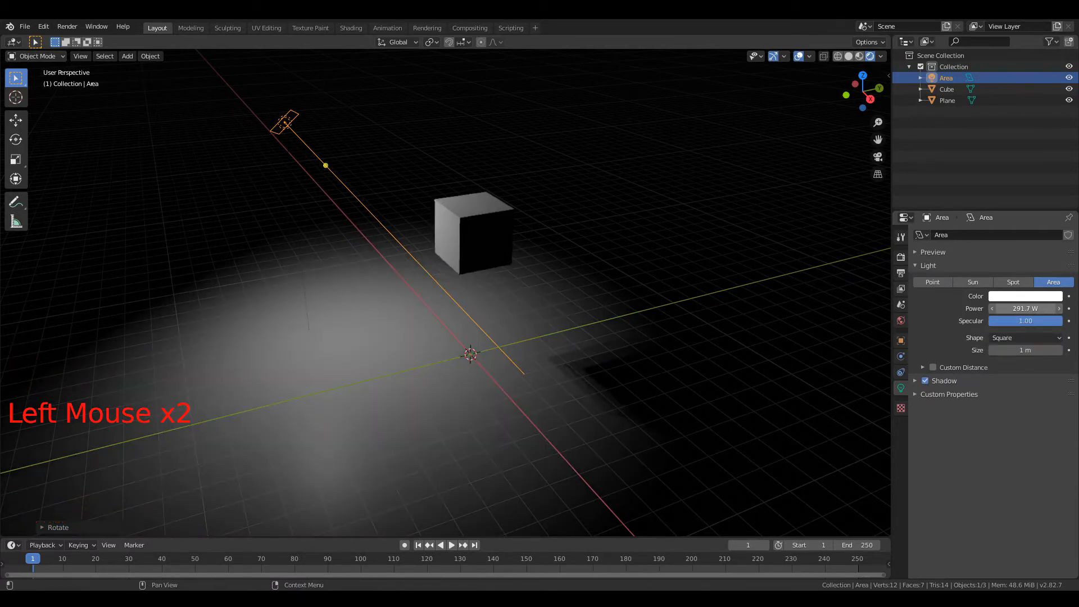
pyautogui.press('g')
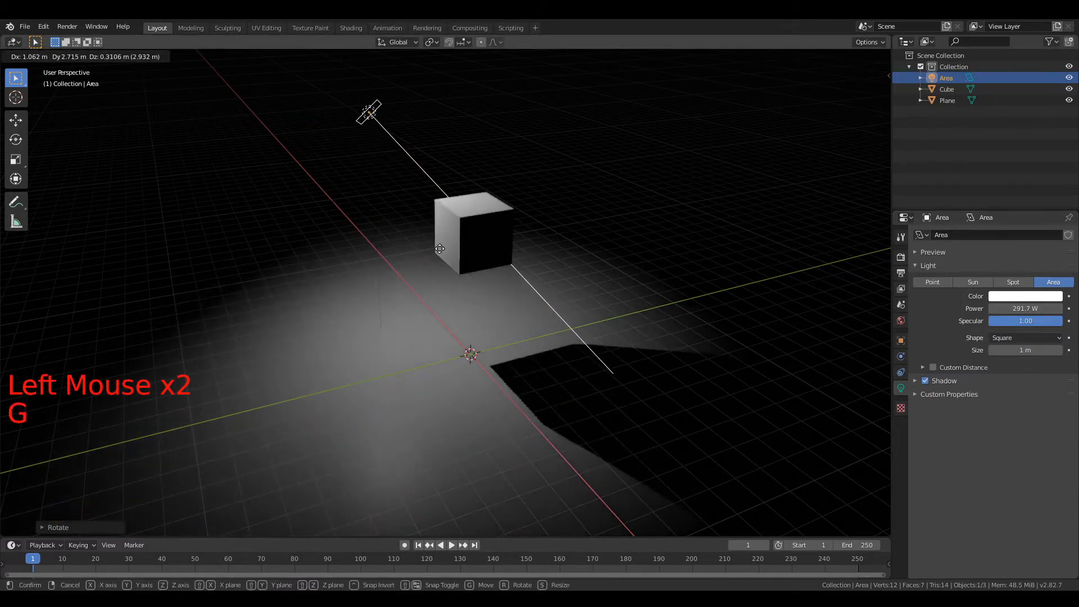
pyautogui.click(467, 272)
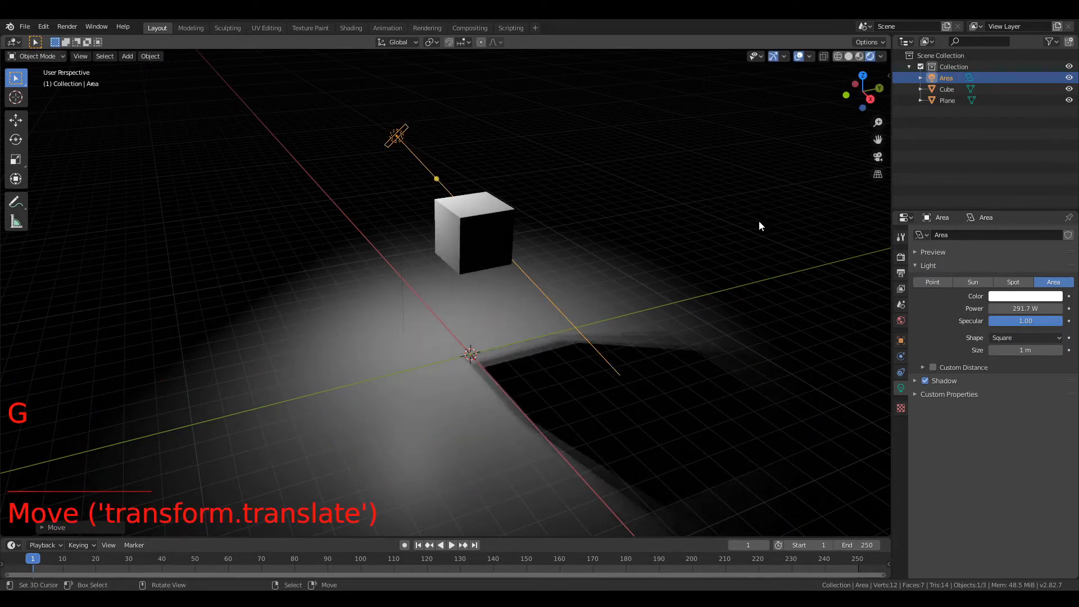
# Set the scene's render engine to Cycles to render the area light's soft shadow.
pyautogui.click(902, 237)
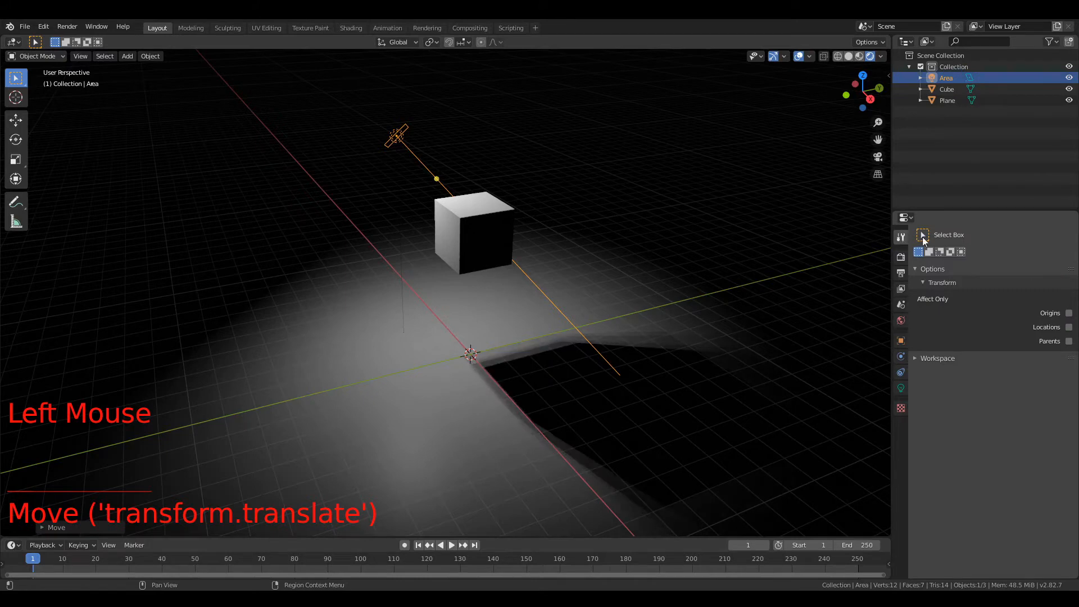
pyautogui.click(902, 257)
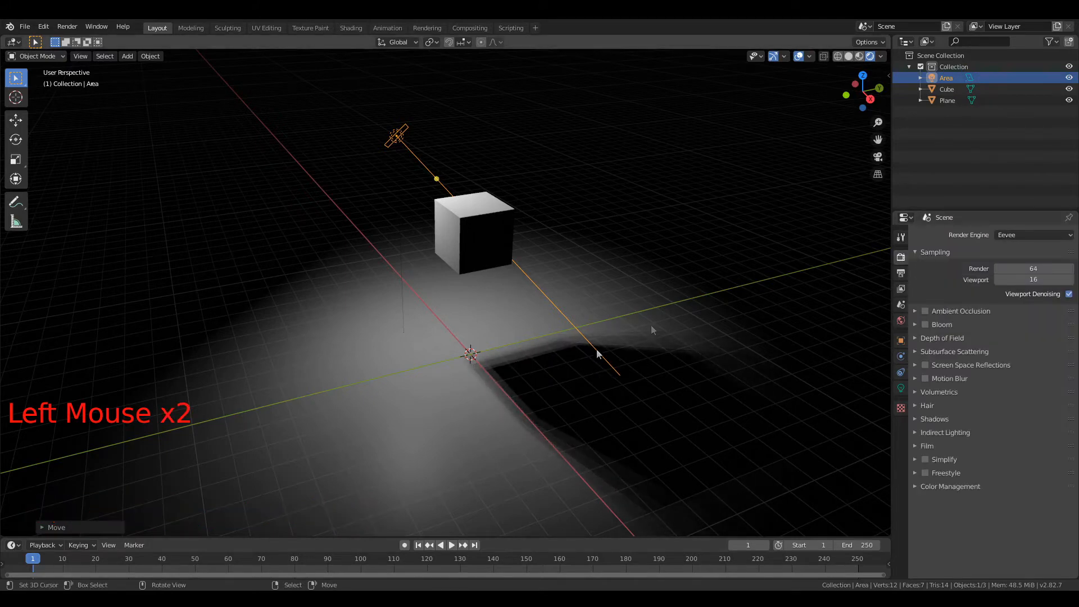
pyautogui.click(997, 237)
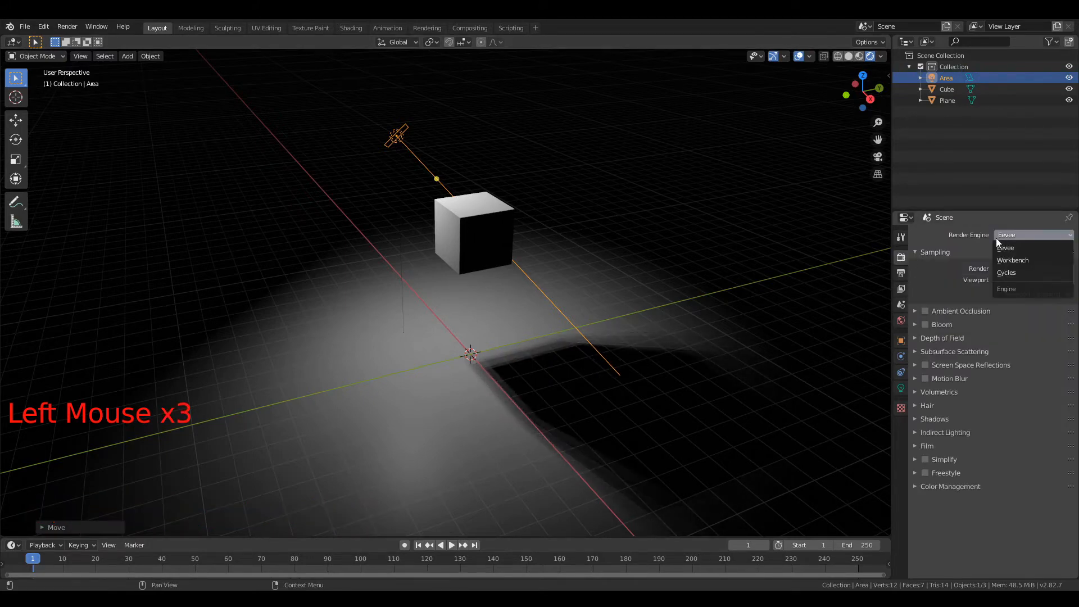
pyautogui.click(1006, 274)
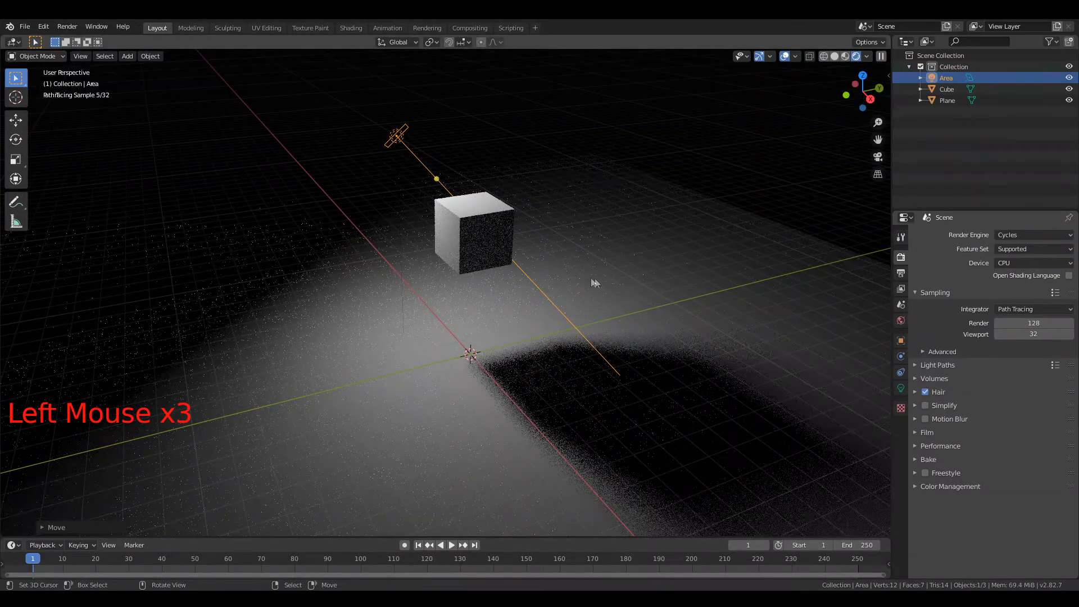
# Move the area light slightly closer to the cube's top and inspect the soft shadow from nearby.
pyautogui.scroll(-2, 587, 275)
pyautogui.moveTo(587, 274); pyautogui.dragTo(798, 168, button='middle')
pyautogui.press('g')
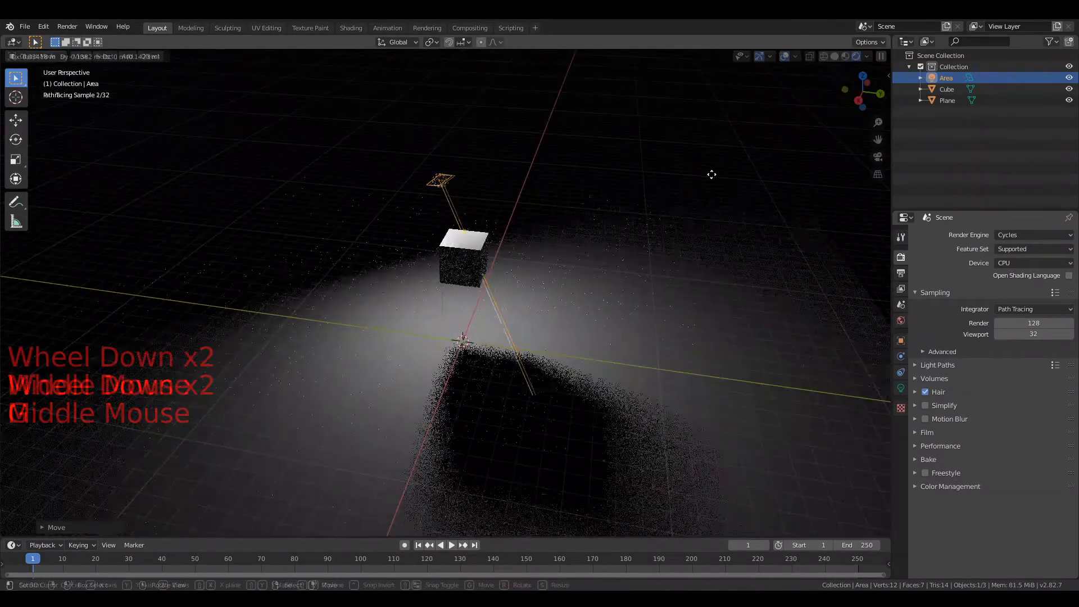
pyautogui.click(720, 177)
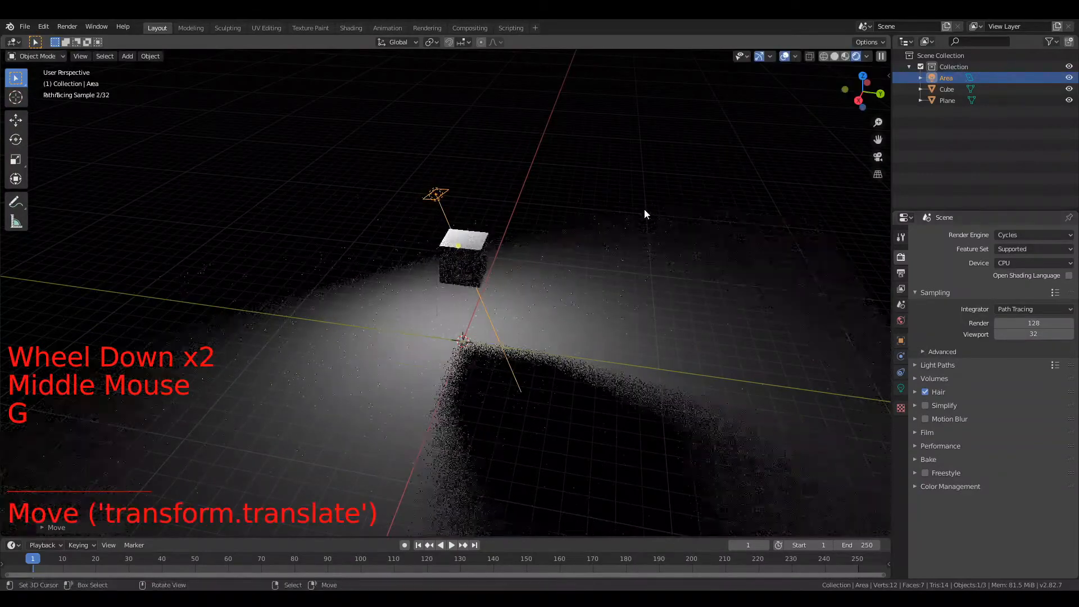
pyautogui.scroll(3, 644, 213)
pyautogui.moveTo(645, 214)
pyautogui.mouseDown(button='middle')
pyautogui.moveTo(656, 212)
pyautogui.moveTo(639, 212)
pyautogui.mouseUp(button='middle')
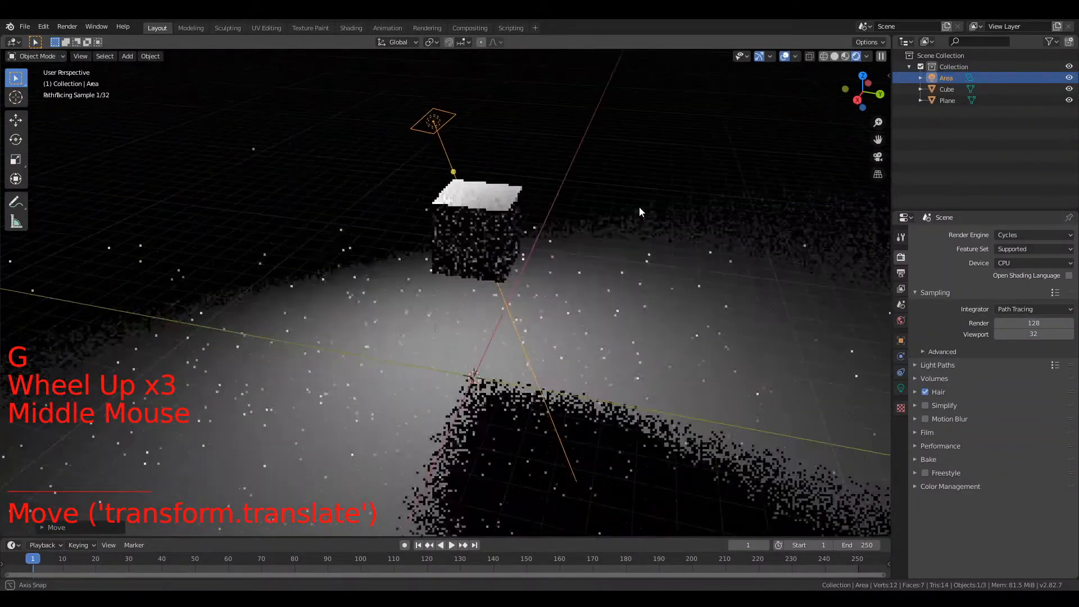
pyautogui.moveTo(282, 221); pyautogui.dragTo(862, 352, button='middle')
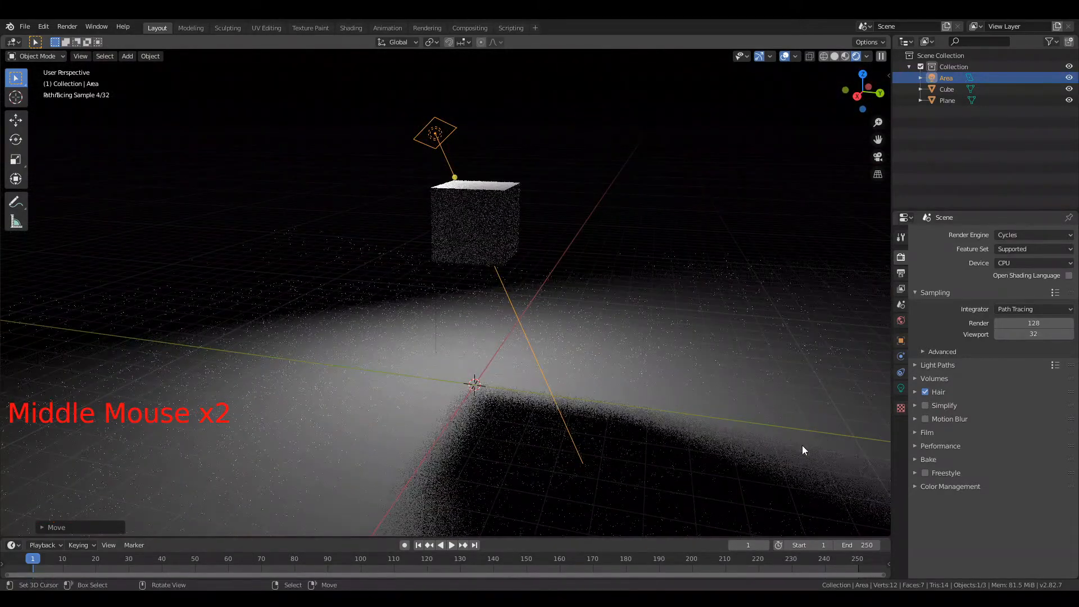
# Scale the area light down to a very small size to sharpen the cube's shadow on the floor.
pyautogui.press('s')
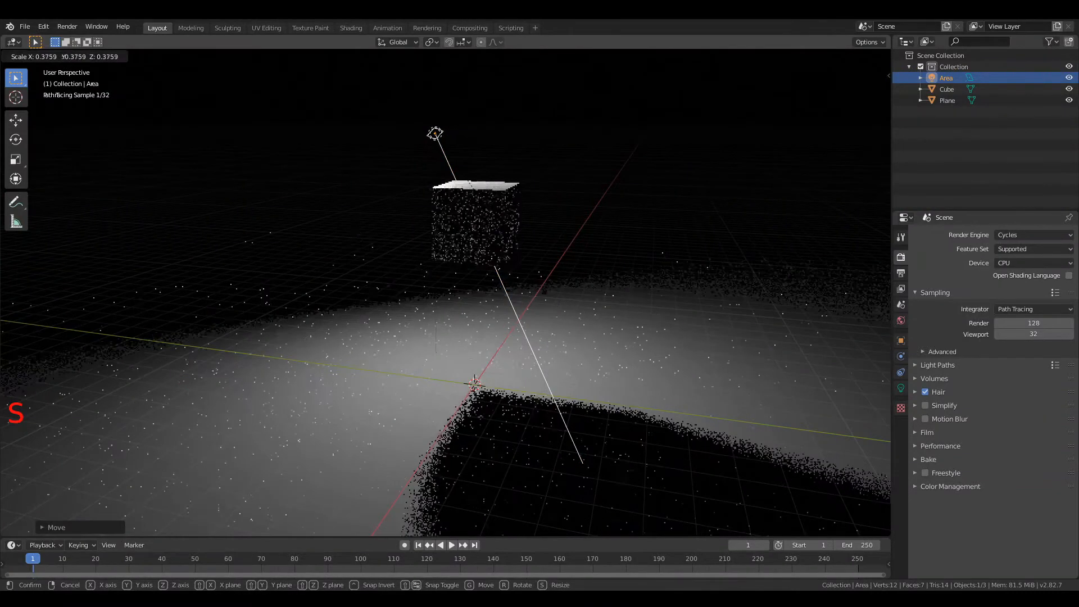
pyautogui.click(493, 231)
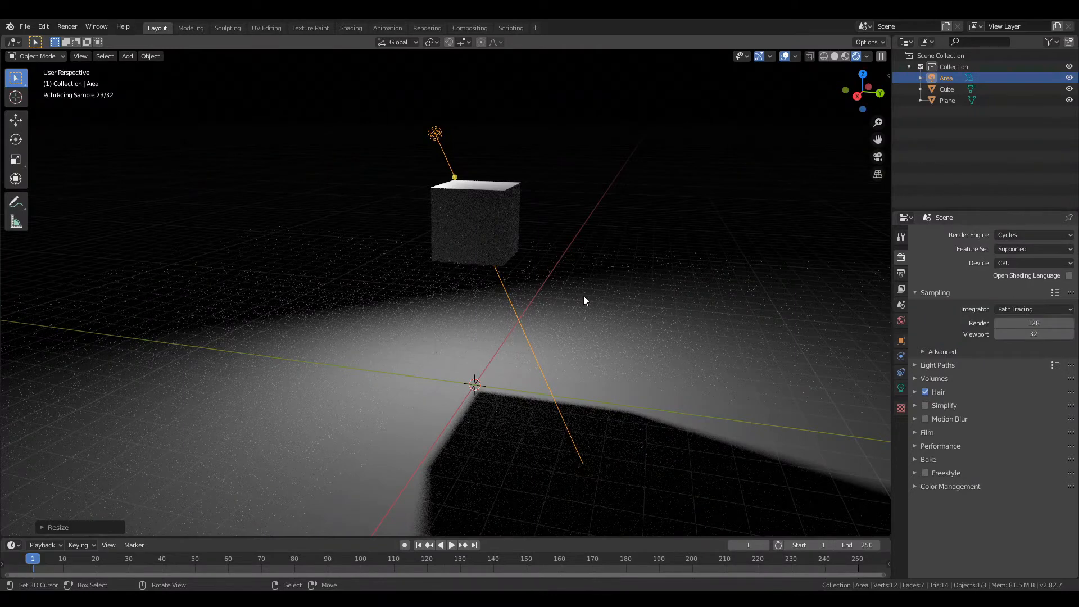
pyautogui.scroll(-5, 583, 298)
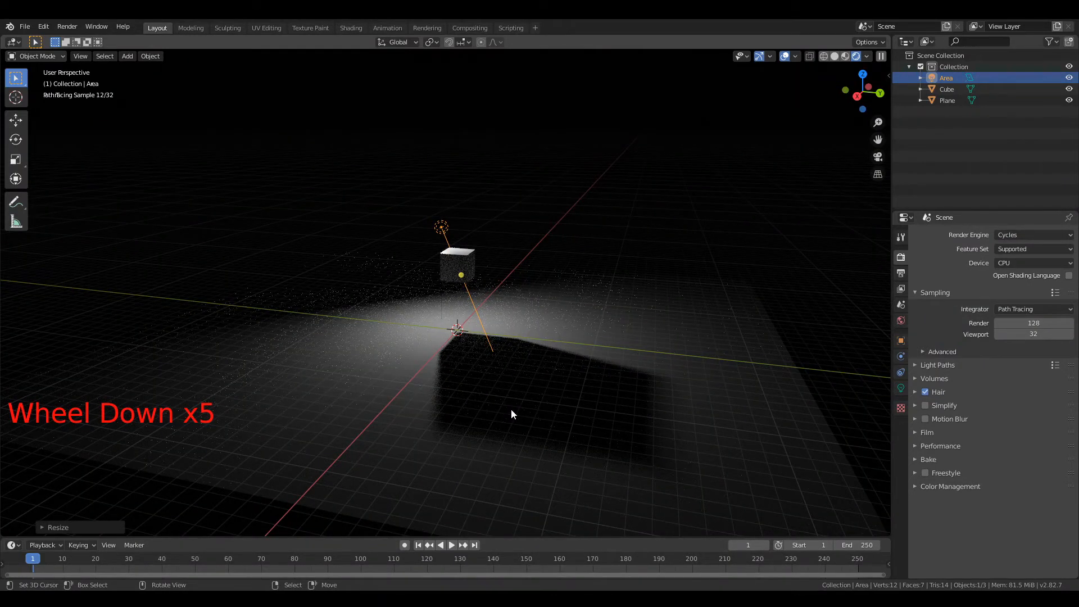
# Scale the area light up about 45 times to blur the cube's shadow, and shrink it to less than half of that size.
pyautogui.press('s')
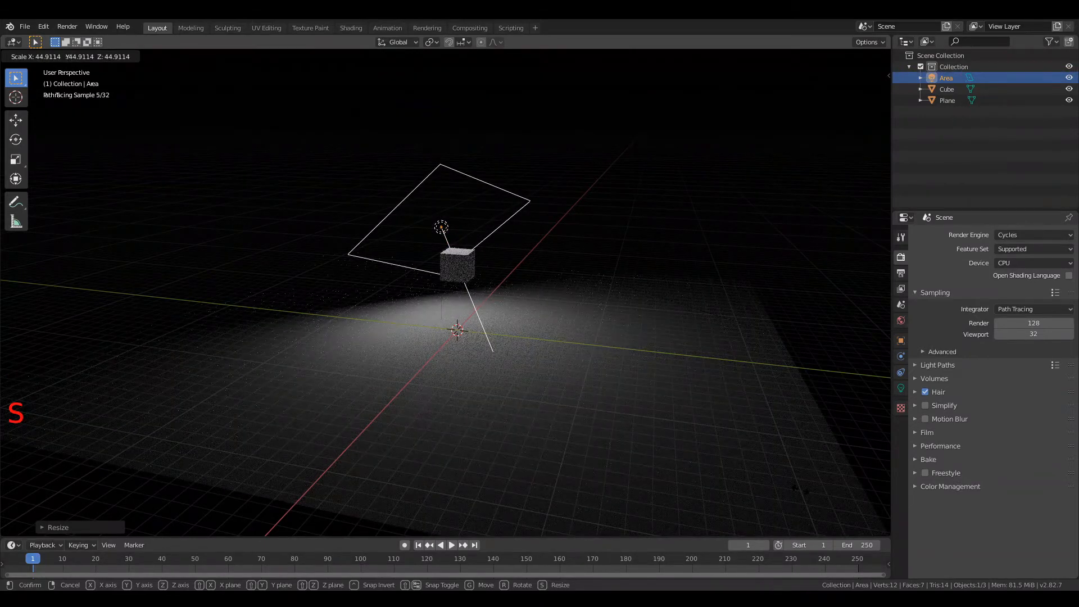
pyautogui.click(554, 129)
pyautogui.scroll(3, 548, 247)
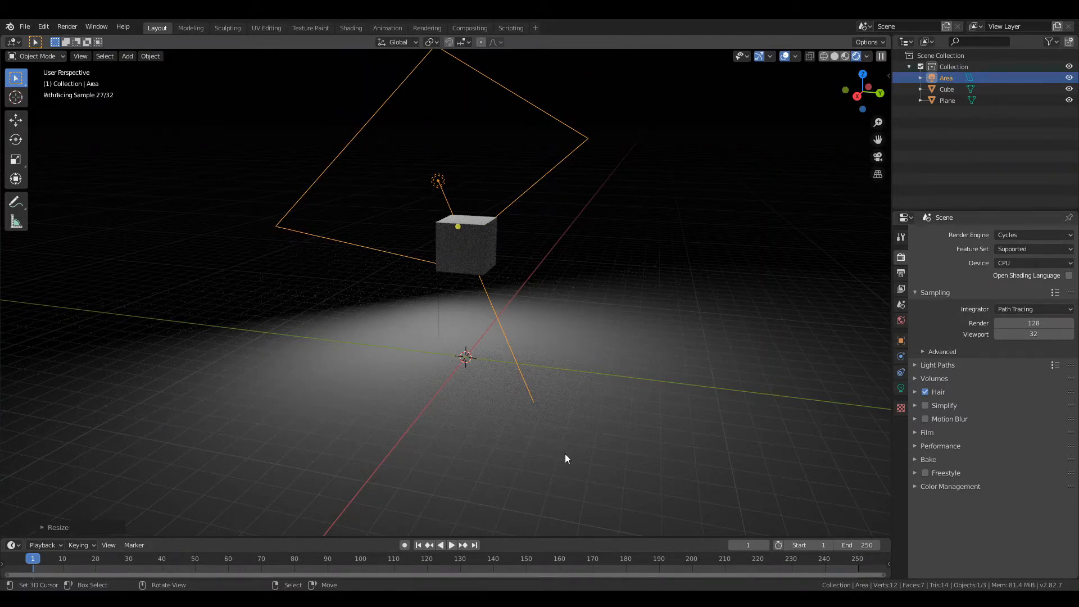
pyautogui.press('s')
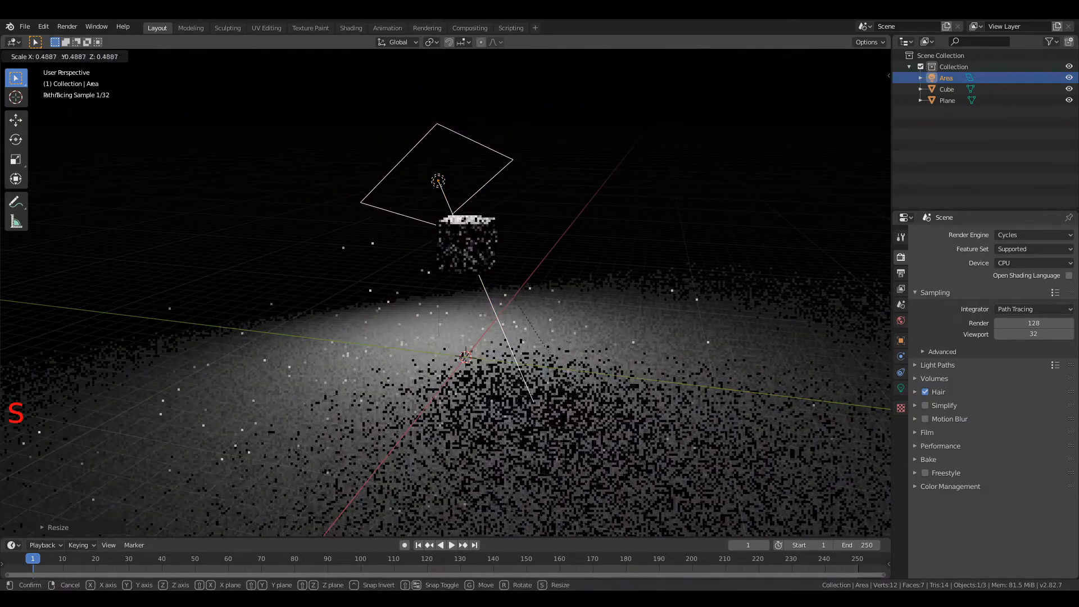
pyautogui.click(532, 356)
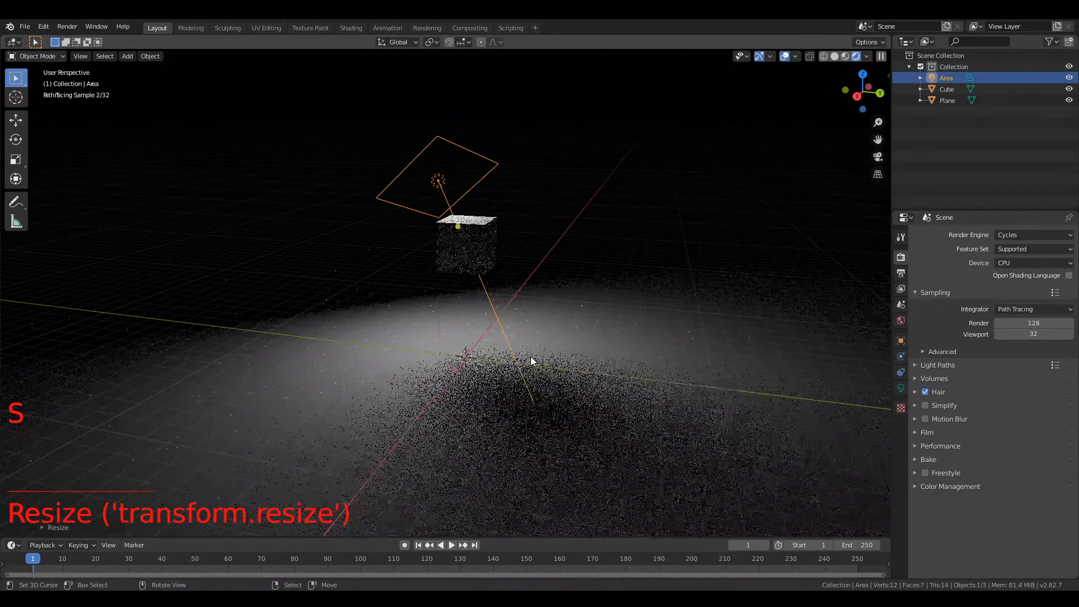
# Lower the viewport's clip start distance while viewing the cube and area light closely from below.
pyautogui.moveTo(481, 262); pyautogui.dragTo(389, 228, button='middle')
pyautogui.scroll(4, 481, 261)
pyautogui.scroll(2, 470, 234)
pyautogui.scroll(-1, 389, 228)
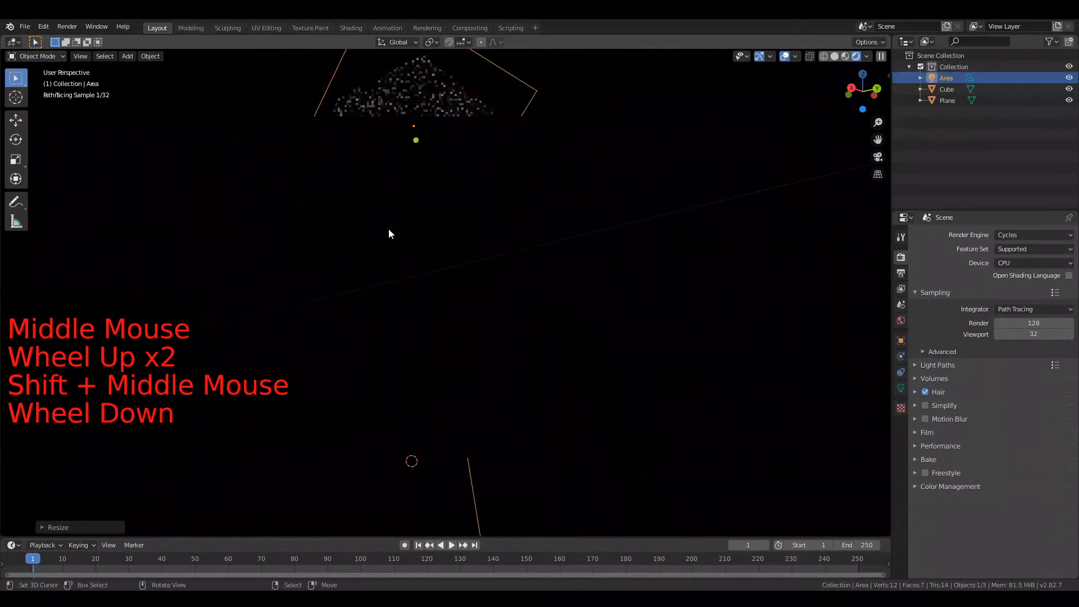
pyautogui.scroll(1, 389, 231)
pyautogui.press('n')
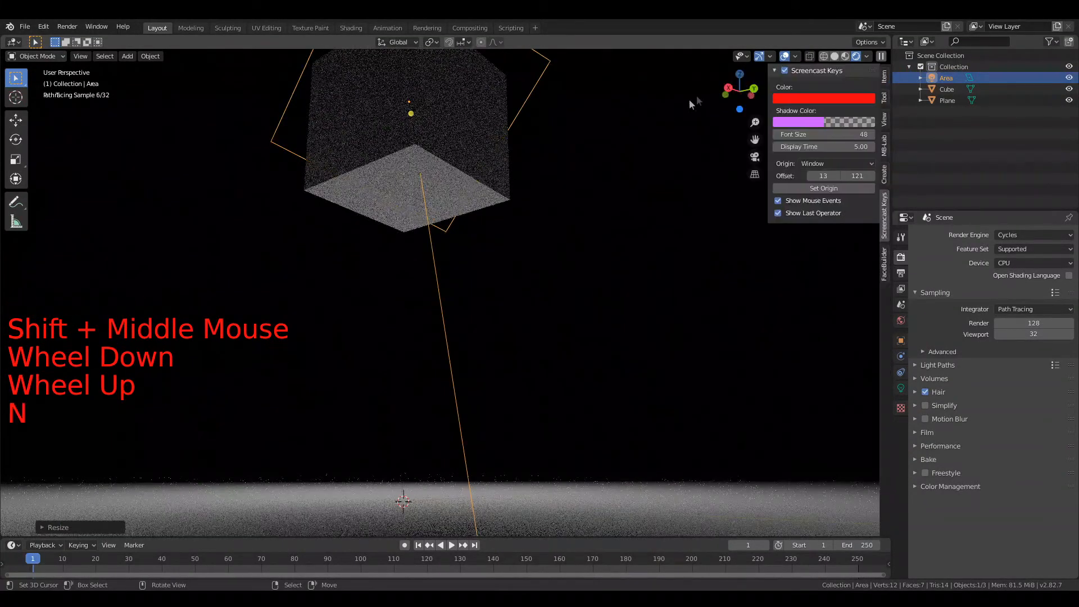
pyautogui.click(887, 113)
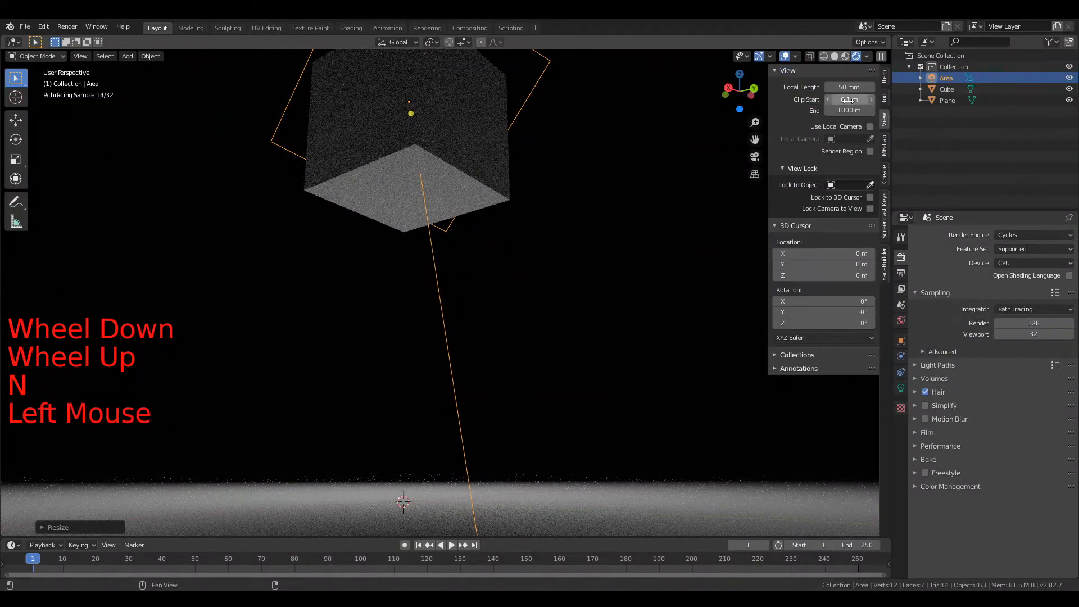
pyautogui.moveTo(849, 101); pyautogui.dragTo(810, 101)
pyautogui.press('n')
# View the cube and area light from below using walk navigation, and move the area light slightly downward.
pyautogui.scroll(-1, 465, 180)
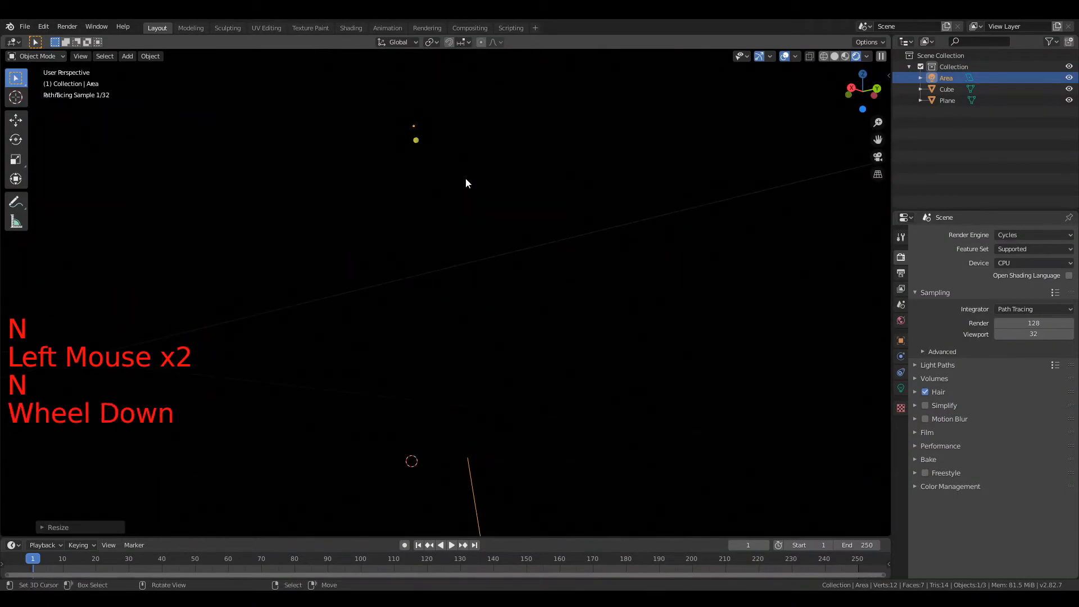
pyautogui.scroll(1, 466, 180)
pyautogui.keyDown('shift'); pyautogui.moveTo(470, 180); pyautogui.dragTo(519, 190, button='middle'); pyautogui.keyUp('shift')
pyautogui.press('`')
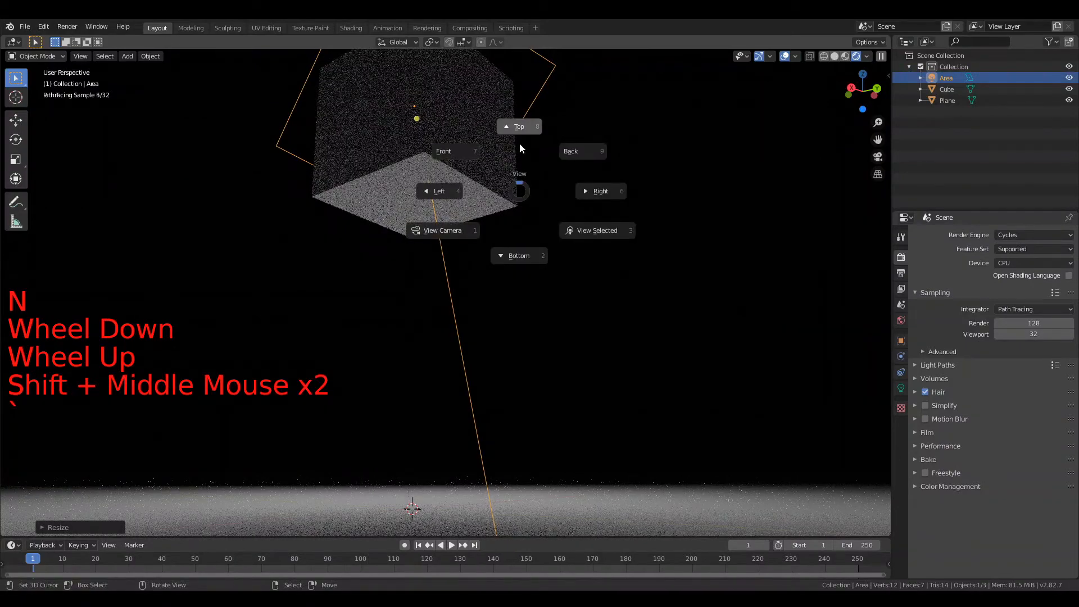
pyautogui.hotkey('shift', '`')
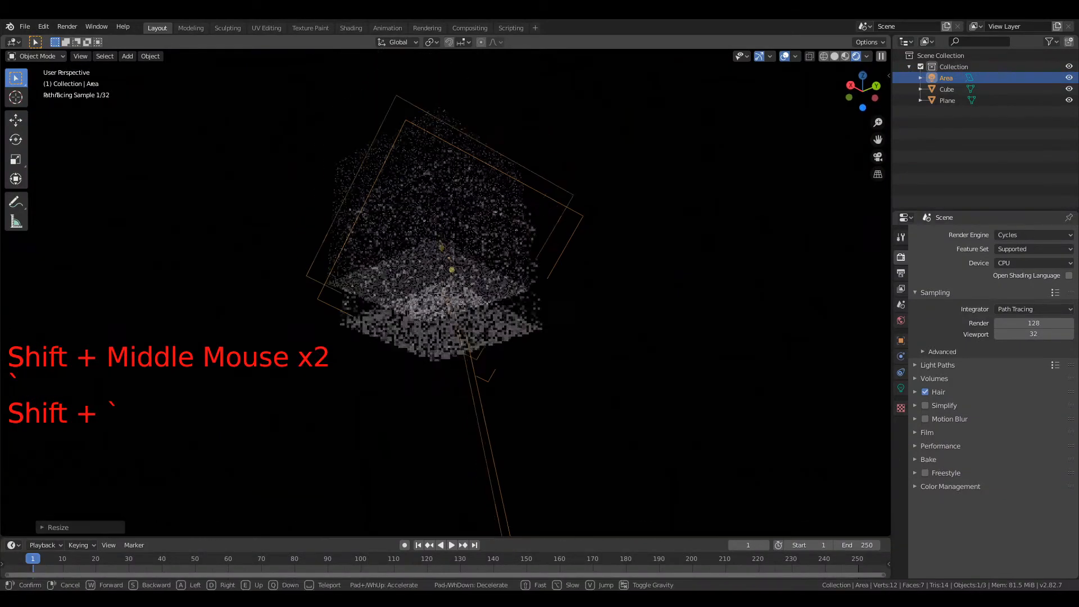
pyautogui.click(447, 293)
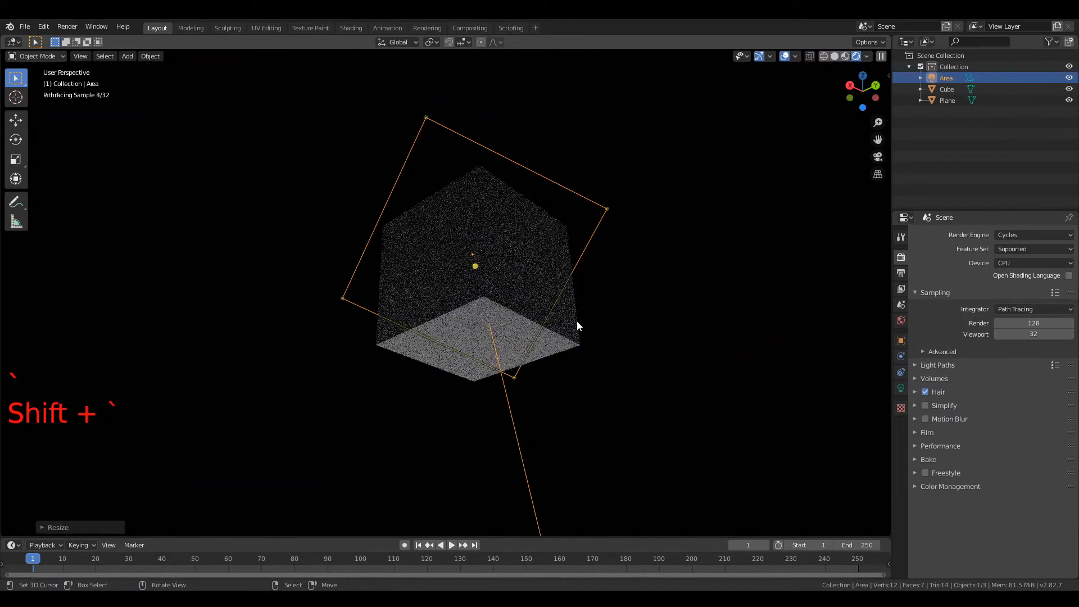
pyautogui.rightClick(448, 130)
pyautogui.press('g')
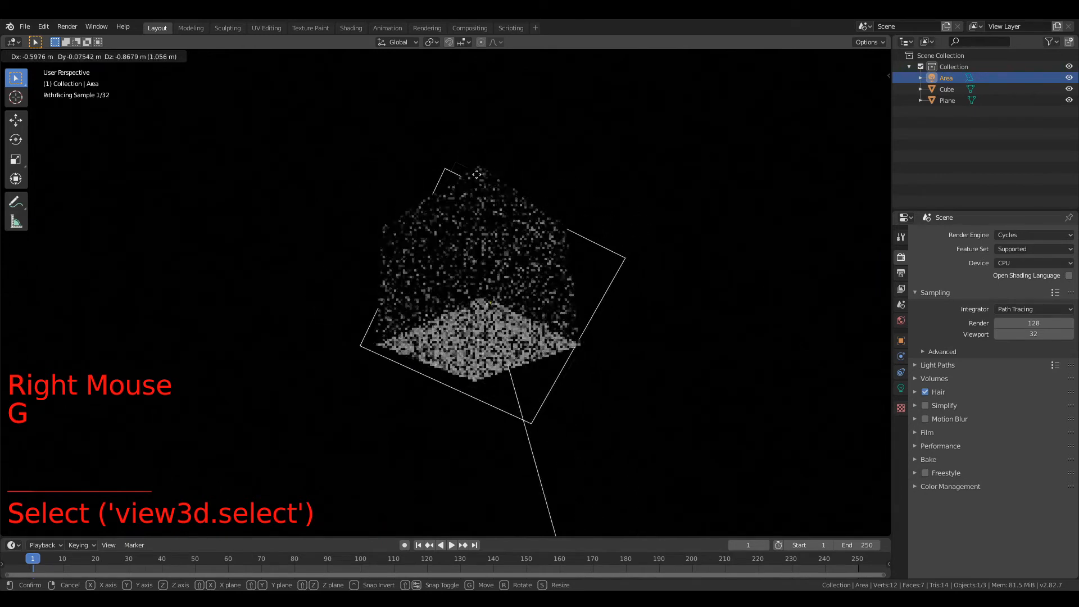
pyautogui.click(484, 148)
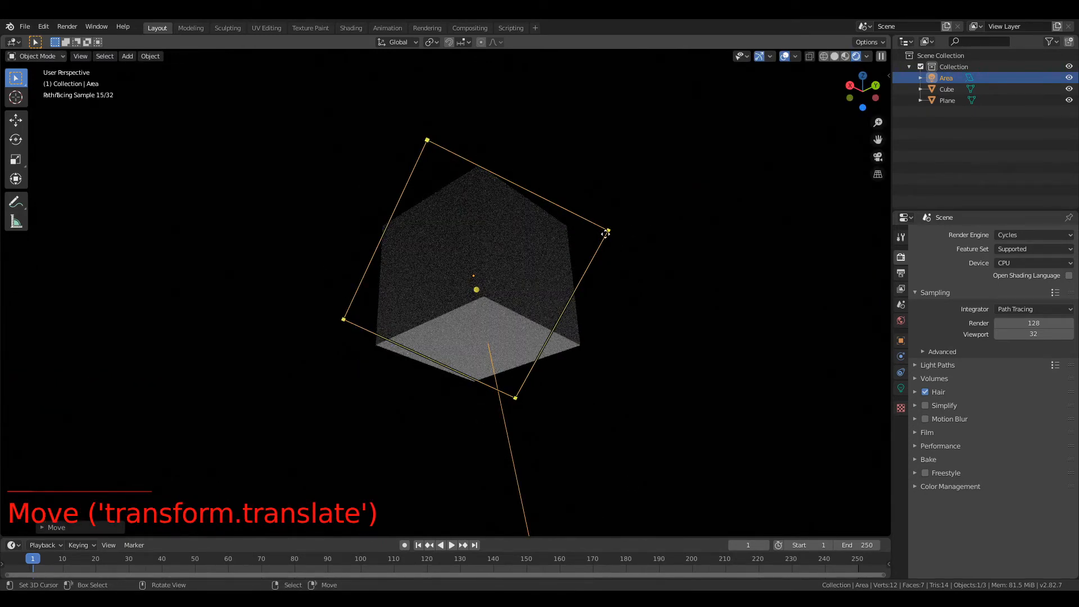
# Scale the area light down to a tiny size and examine the cube's shadow edges on the floor.
pyautogui.scroll(-3, 607, 235)
pyautogui.moveTo(607, 235); pyautogui.dragTo(665, 330, button='middle')
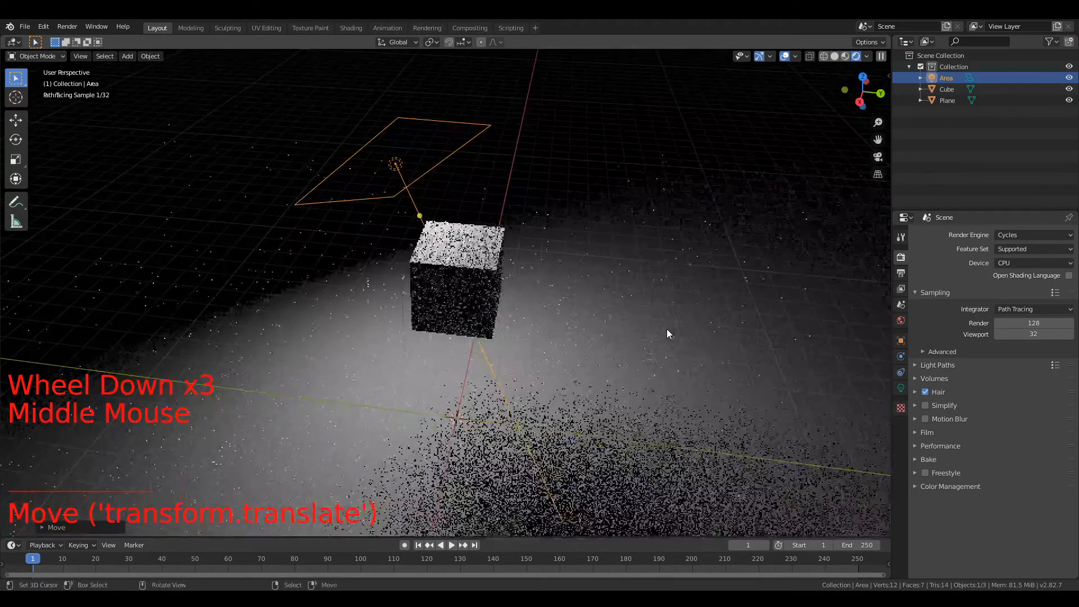
pyautogui.keyDown('shift'); pyautogui.moveTo(569, 369); pyautogui.dragTo(563, 186, button='middle'); pyautogui.keyUp('shift')
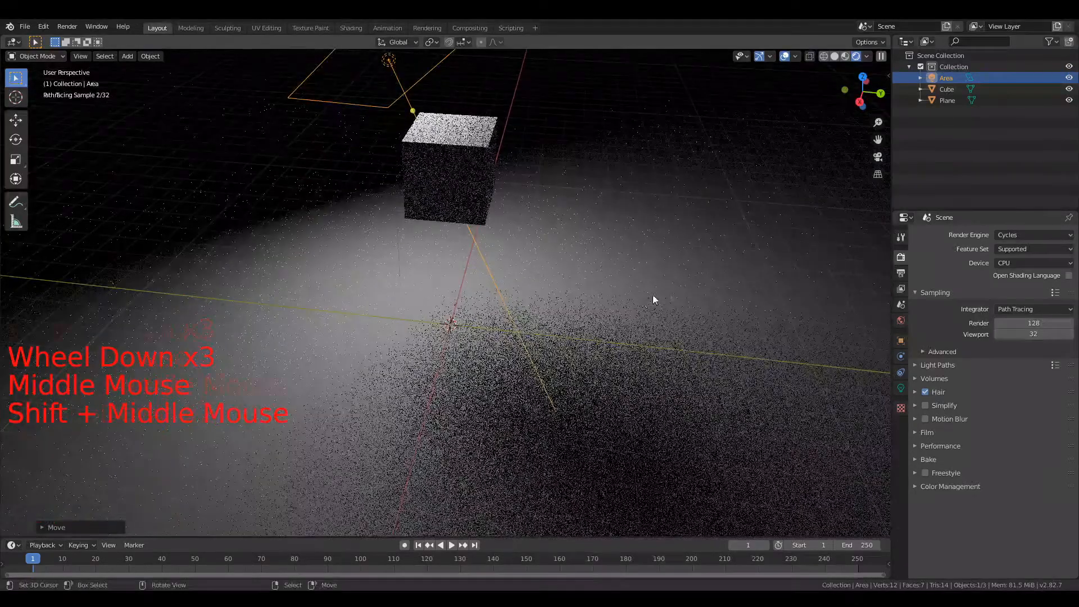
pyautogui.scroll(-2, 644, 301)
pyautogui.press('s')
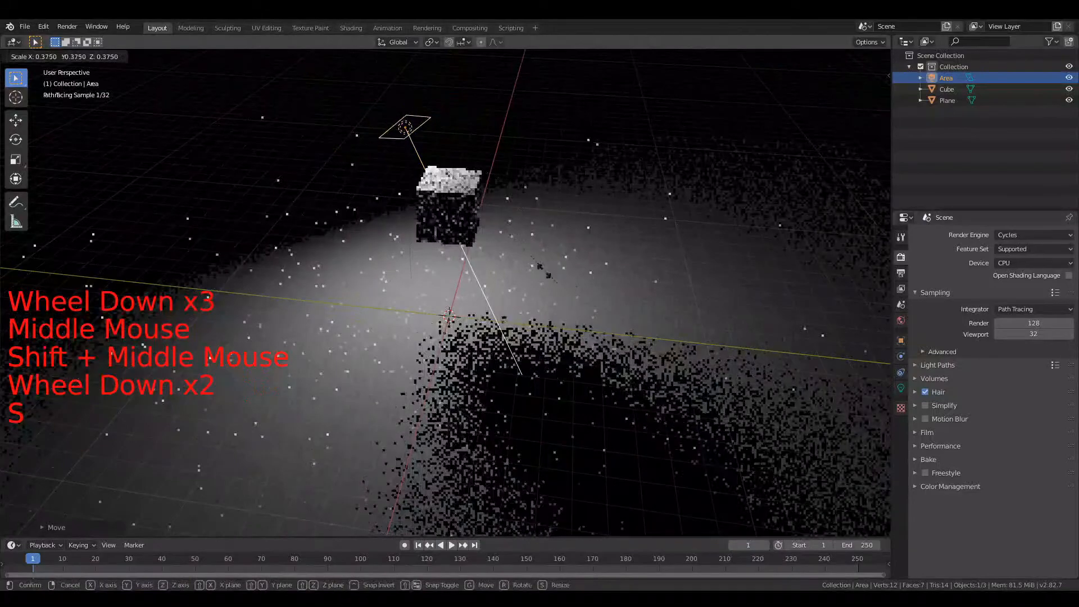
pyautogui.click(415, 169)
pyautogui.moveTo(414, 169); pyautogui.dragTo(628, 408, button='middle')
pyautogui.scroll(5, 397, 143)
pyautogui.scroll(-3, 542, 261)
pyautogui.scroll(-3, 627, 408)
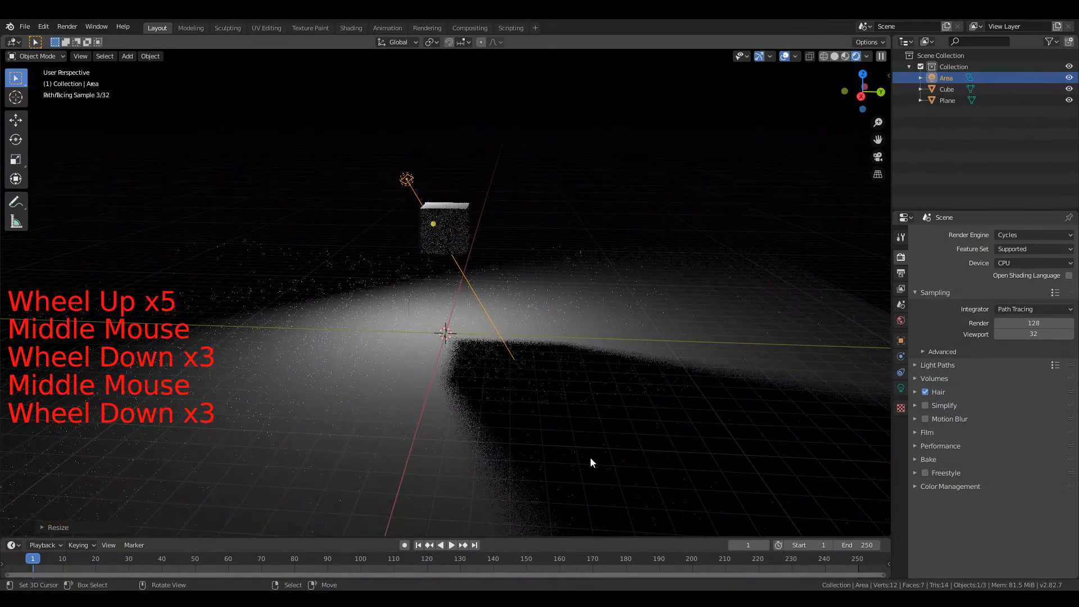
# Delete the area light and add a sun light in its place.
pyautogui.press('x')
pyautogui.click(648, 224)
pyautogui.hotkey('shift', 'a')
pyautogui.moveTo(589, 312)
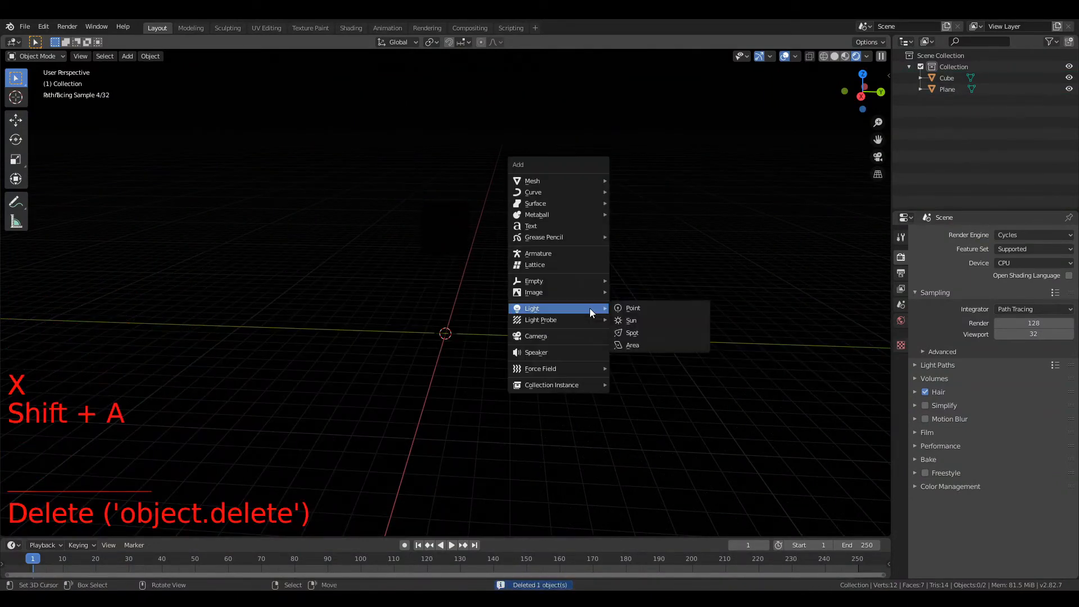
pyautogui.click(654, 320)
# Move the sun light up on the cube's negative Y side and rotate it to shine diagonally toward the cube.
pyautogui.moveTo(654, 320); pyautogui.dragTo(618, 360, button='middle')
pyautogui.press('g')
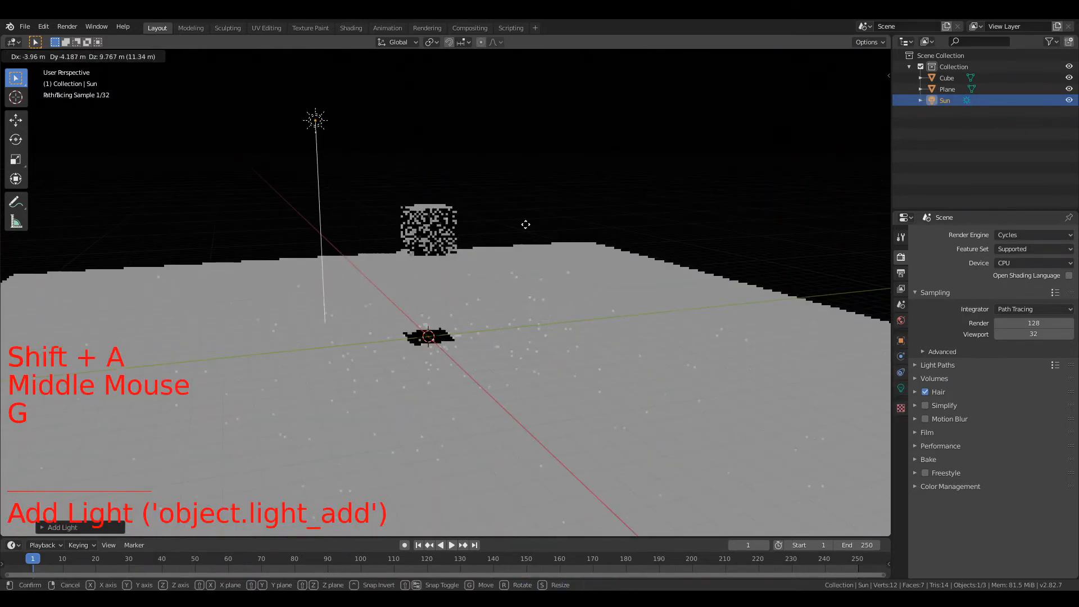
pyautogui.click(526, 253)
pyautogui.press('t')
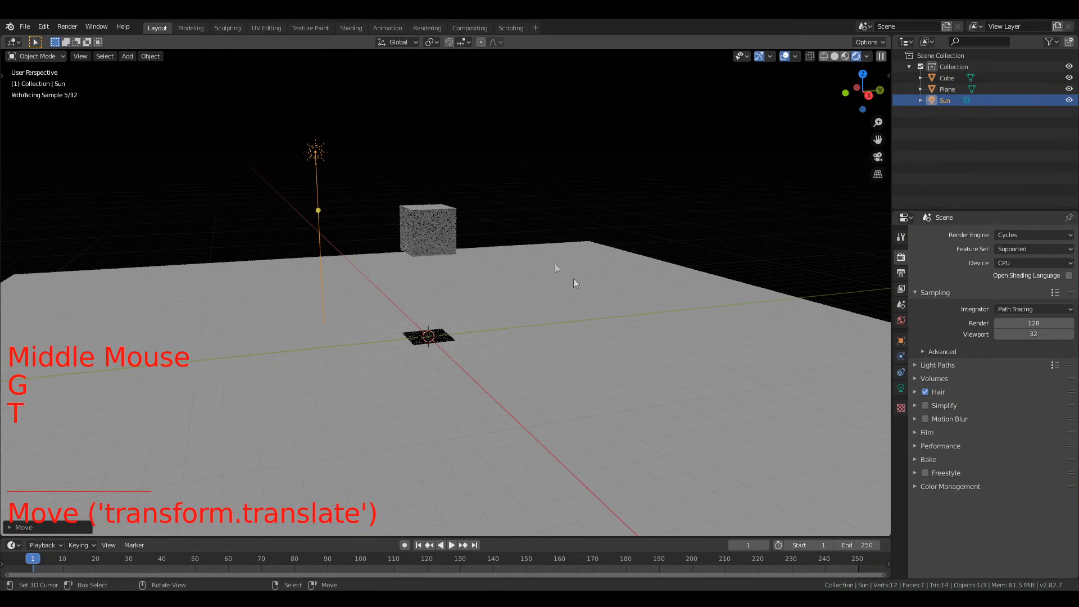
pyautogui.press('r')
pyautogui.click(469, 335)
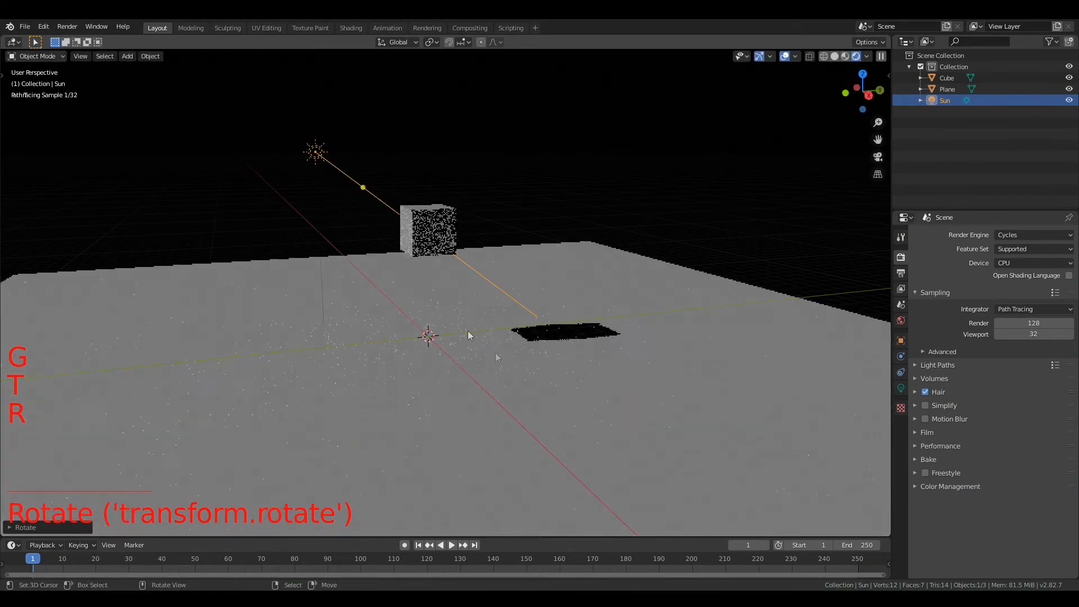
# Delete the sun light and add a spot light.
pyautogui.press('x')
pyautogui.click(486, 319)
pyautogui.hotkey('shift', 'a')
pyautogui.moveTo(488, 316)
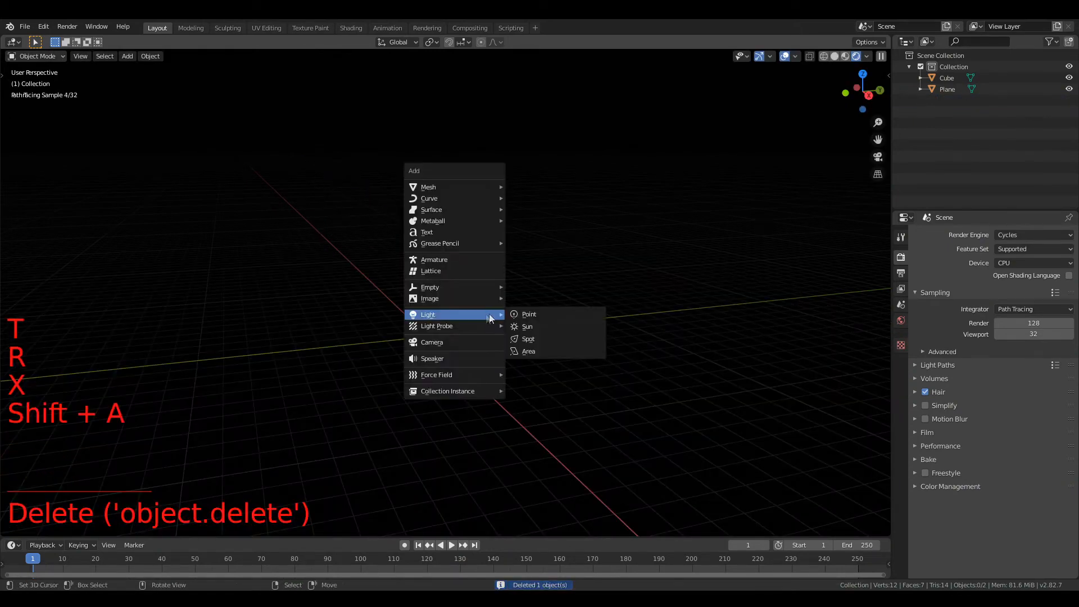
pyautogui.click(540, 340)
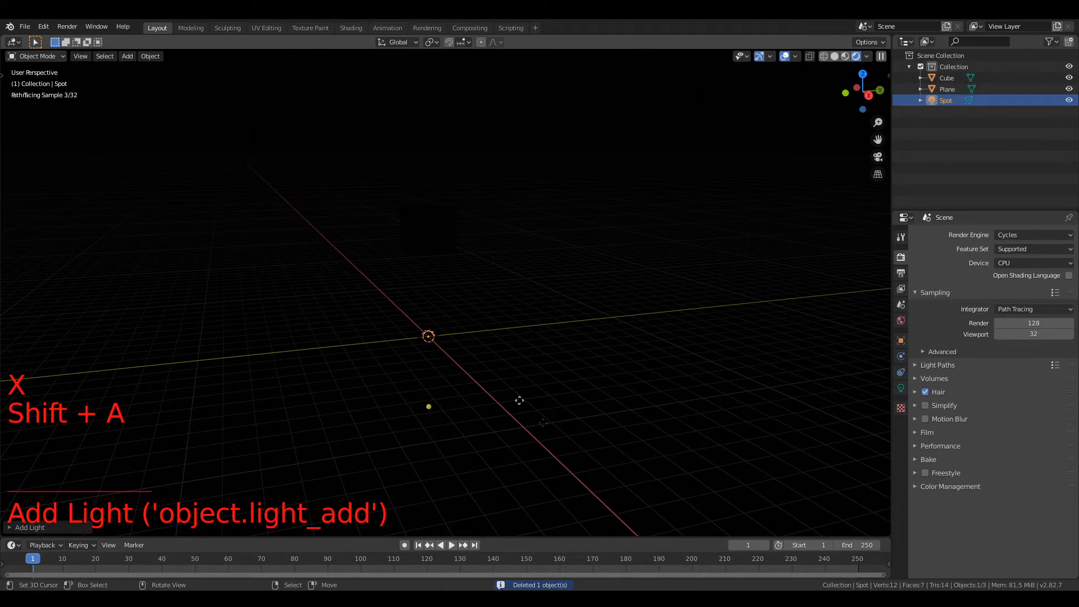
# Move the spot light up beside the cube, above the floor, and set its power to 569.7 W.
pyautogui.press('g')
pyautogui.moveTo(471, 298); pyautogui.dragTo(550, 349, button='middle')
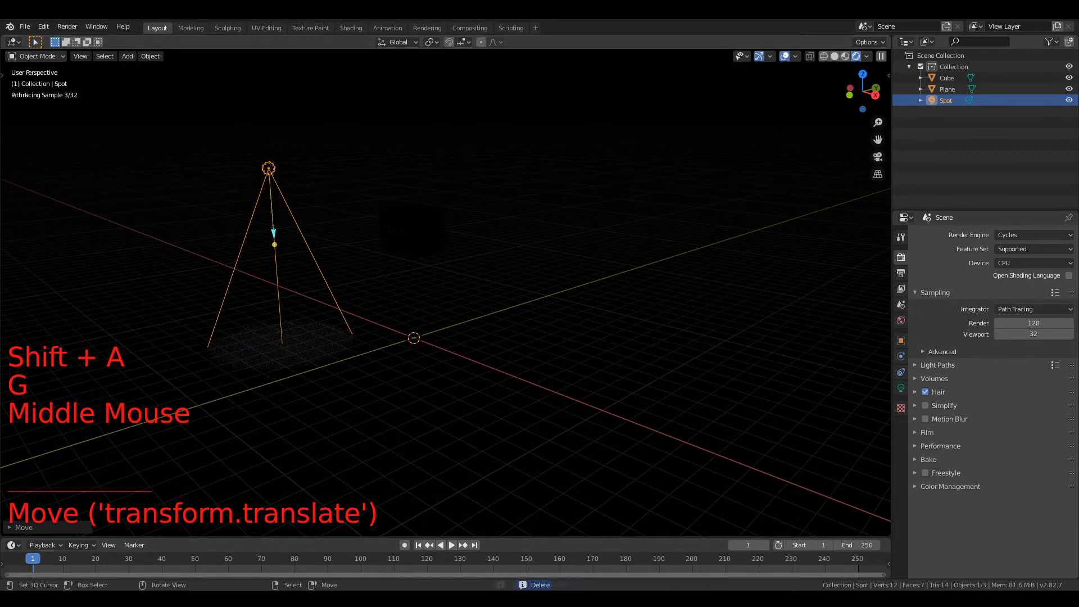
pyautogui.click(901, 388)
pyautogui.moveTo(1034, 309); pyautogui.dragTo(1071, 309)
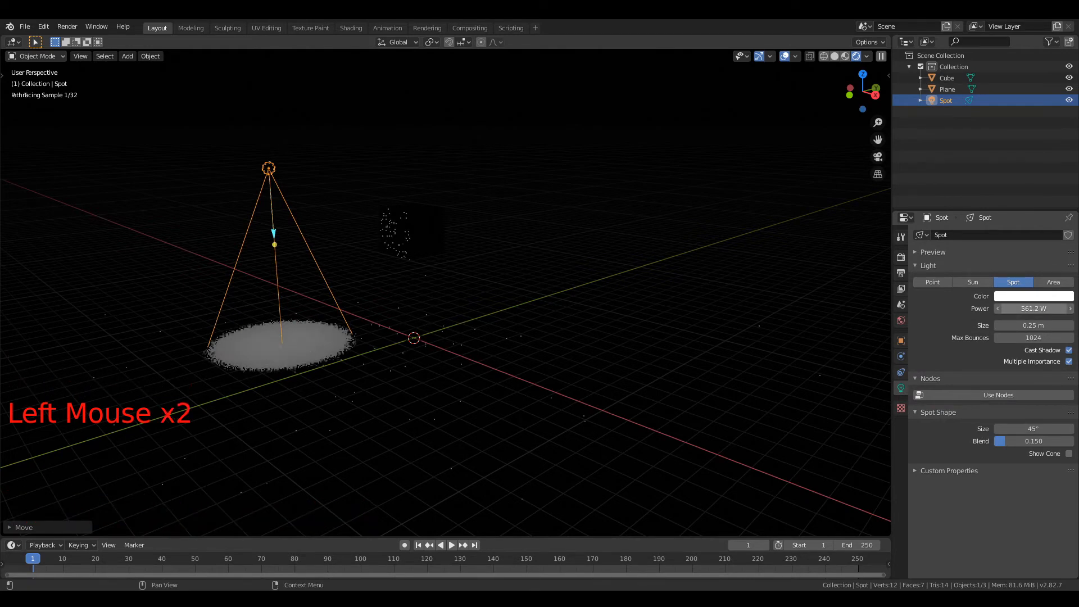
pyautogui.keyDown('shift'); pyautogui.moveTo(421, 294); pyautogui.dragTo(582, 292, button='middle'); pyautogui.keyUp('shift')
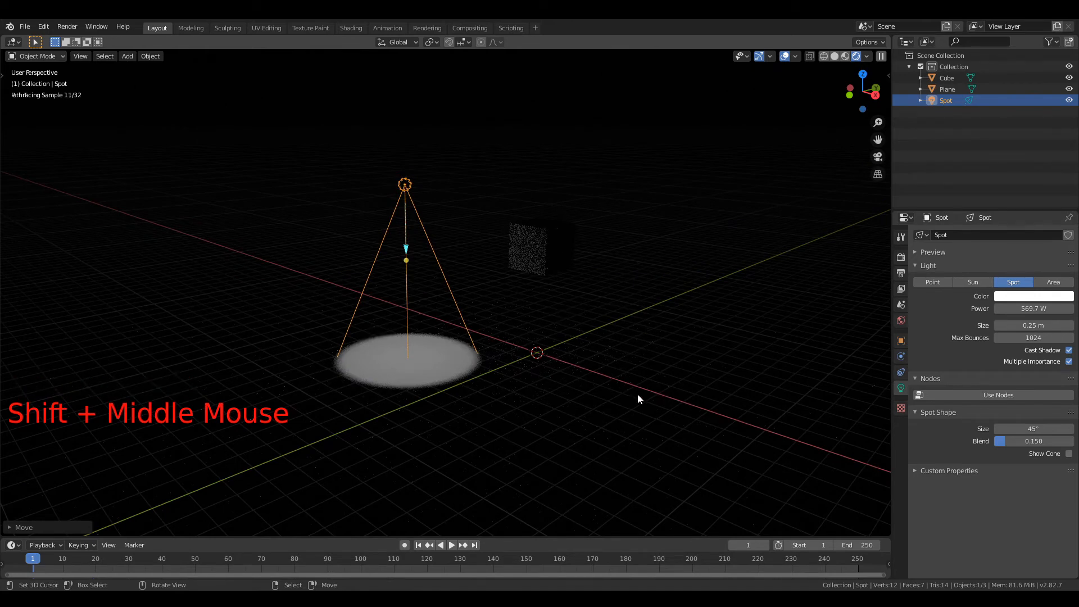
# Aim the spot light past the cube with interactive tracking, rotate it by about 10.5 degrees and inspect the cone's lit area.
pyautogui.press('r')
pyautogui.click(608, 295)
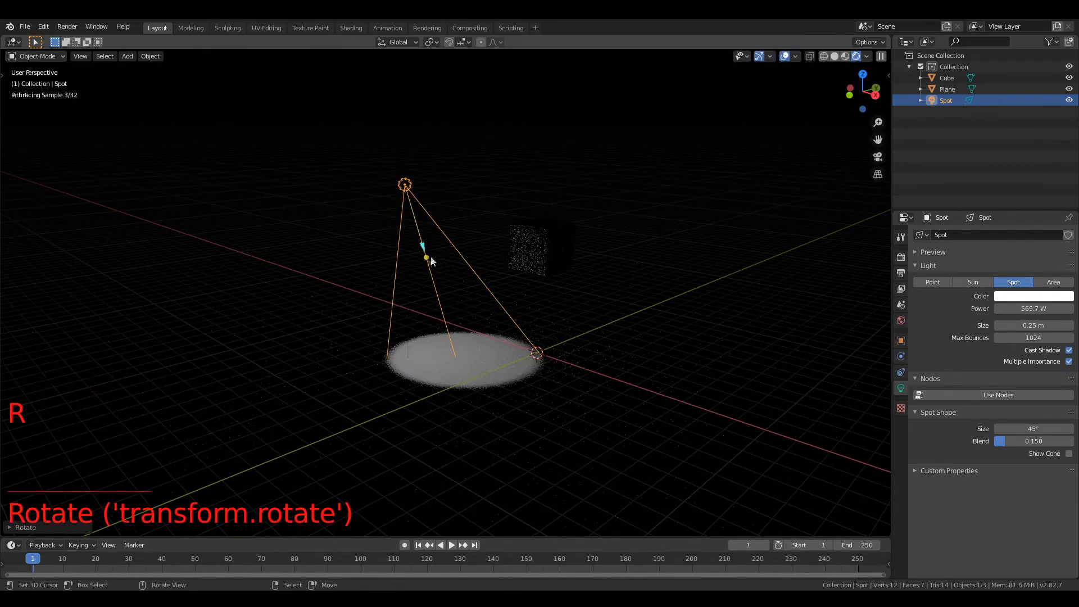
pyautogui.moveTo(422, 254); pyautogui.dragTo(718, 379)
pyautogui.moveTo(717, 378)
pyautogui.mouseDown(button='middle')
pyautogui.moveTo(690, 418)
pyautogui.moveTo(720, 359)
pyautogui.mouseUp(button='middle')
pyautogui.press('r')
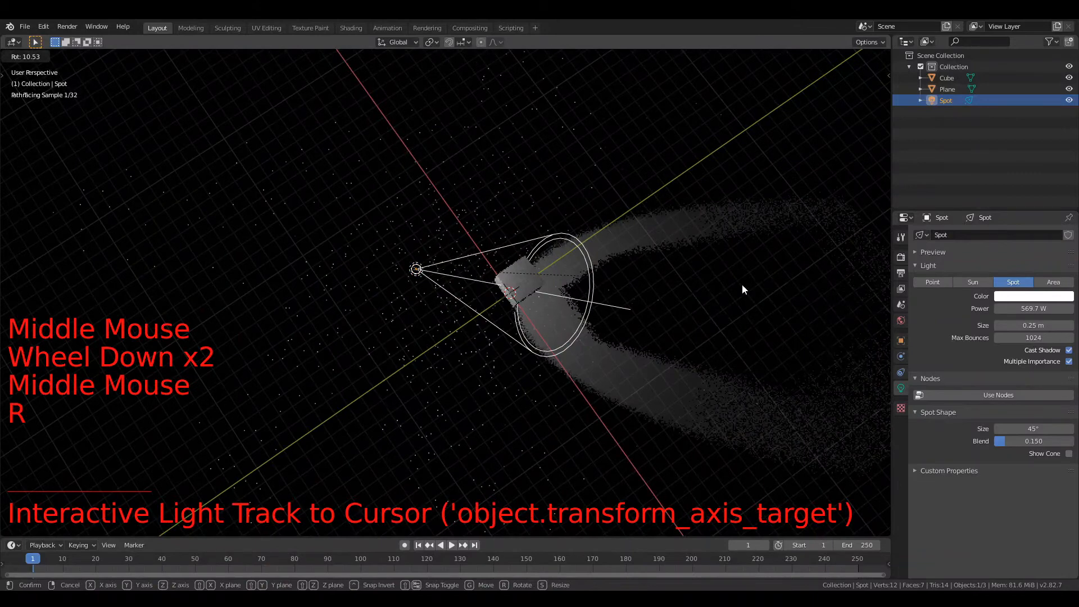
pyautogui.click(743, 285)
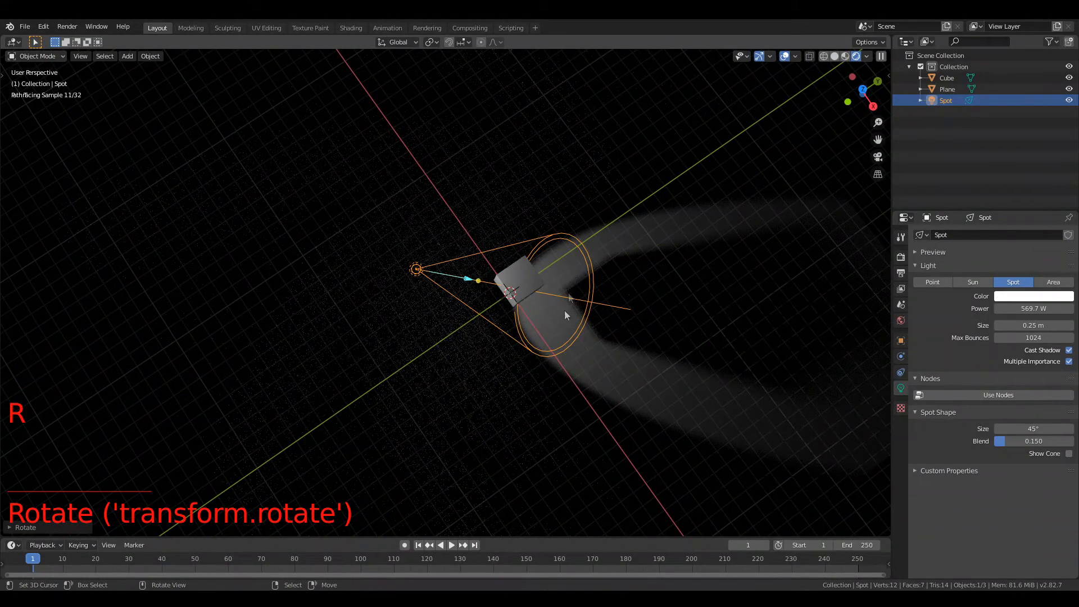
pyautogui.moveTo(423, 286); pyautogui.dragTo(632, 298, button='middle')
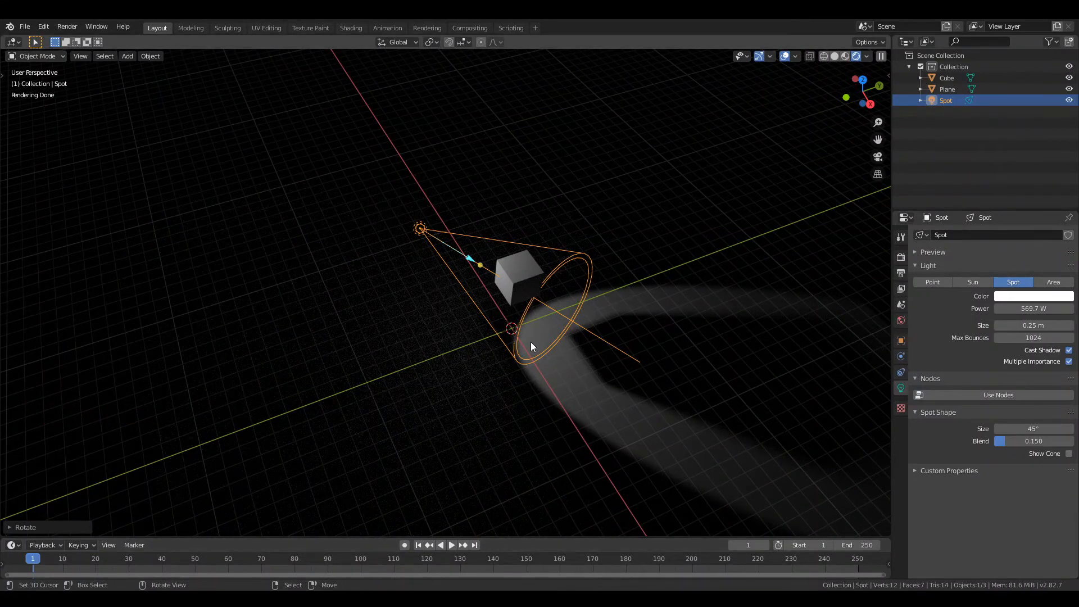
# Delete the spot light and add a point light.
pyautogui.press('x')
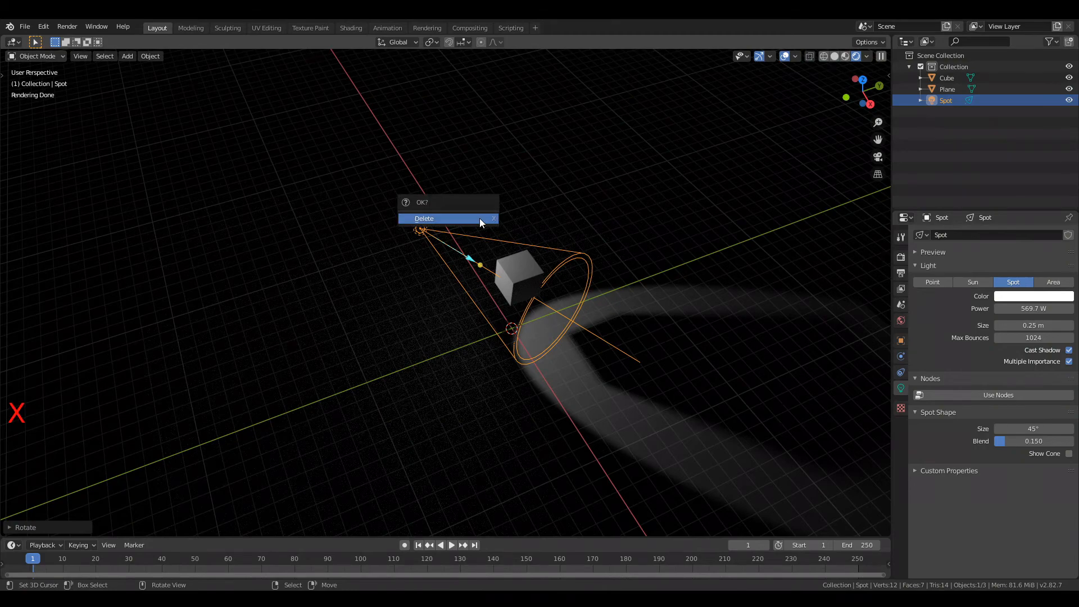
pyautogui.click(482, 224)
pyautogui.moveTo(488, 231); pyautogui.dragTo(473, 223, button='middle')
pyautogui.hotkey('shift', 'a')
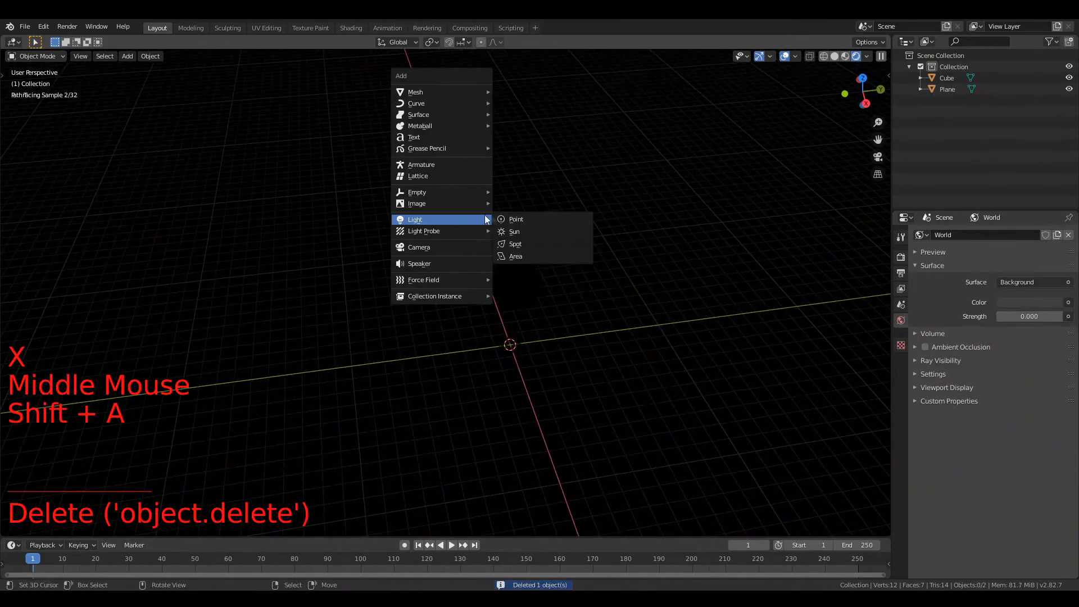
pyautogui.click(505, 217)
# Move the point light up above the floor on the cube's negative Y side and set its power to 332.3 W.
pyautogui.scroll(3, 577, 305)
pyautogui.moveTo(578, 308); pyautogui.dragTo(591, 286, button='middle')
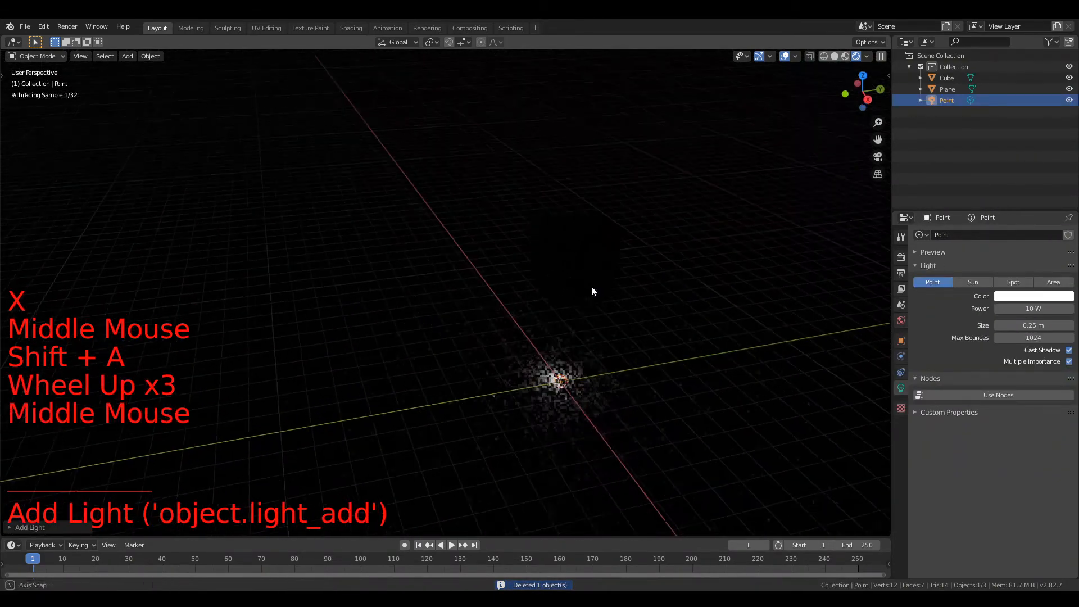
pyautogui.scroll(-2, 642, 338)
pyautogui.press('g')
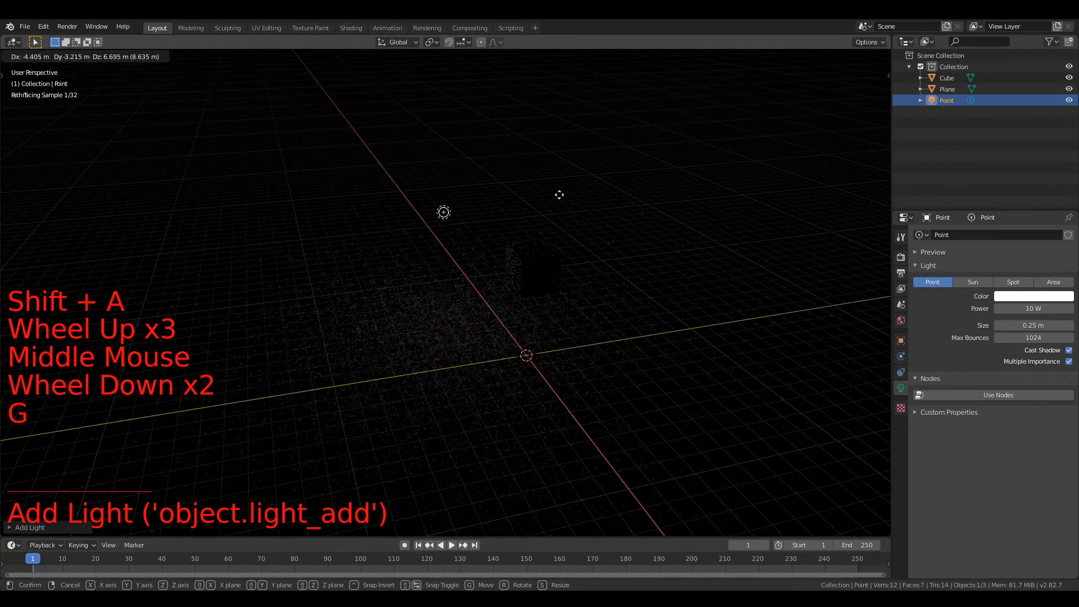
pyautogui.click(560, 194)
pyautogui.scroll(4, 559, 194)
pyautogui.moveTo(559, 194); pyautogui.dragTo(561, 193, button='middle')
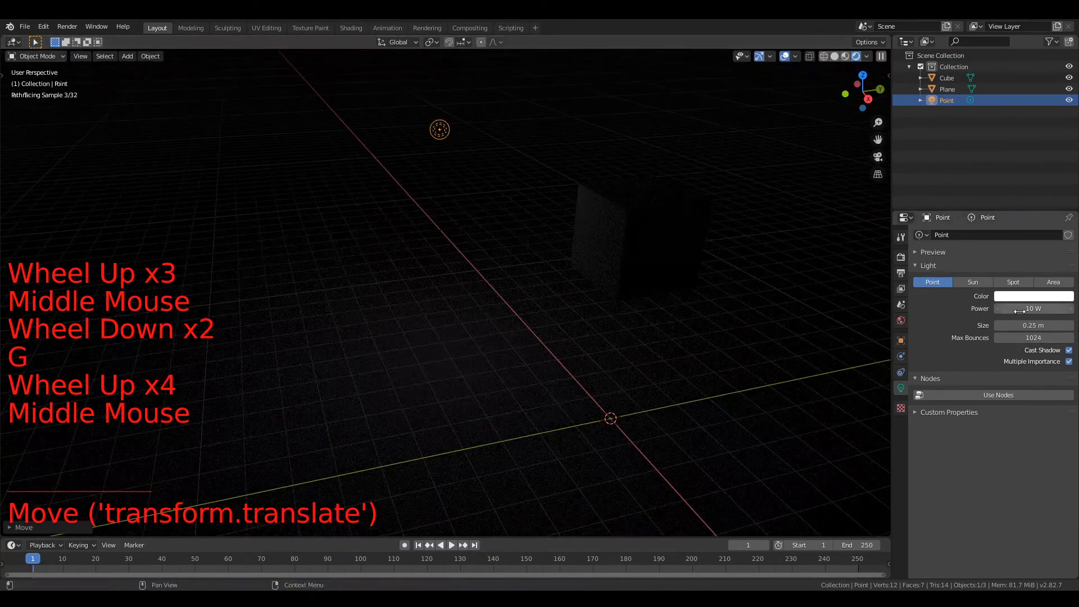
pyautogui.moveTo(1020, 311); pyautogui.dragTo(1022, 316)
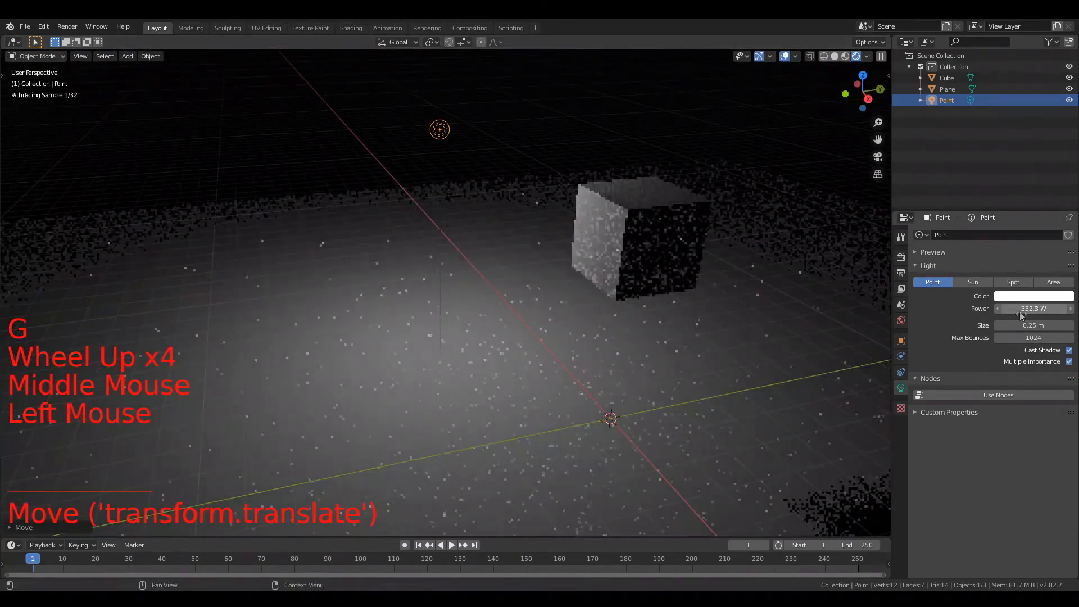
# Move the point light directly above the cube, then over to the cube's positive Y side.
pyautogui.scroll(-2, 634, 214)
pyautogui.moveTo(634, 214); pyautogui.dragTo(606, 180, button='middle')
pyautogui.press('g')
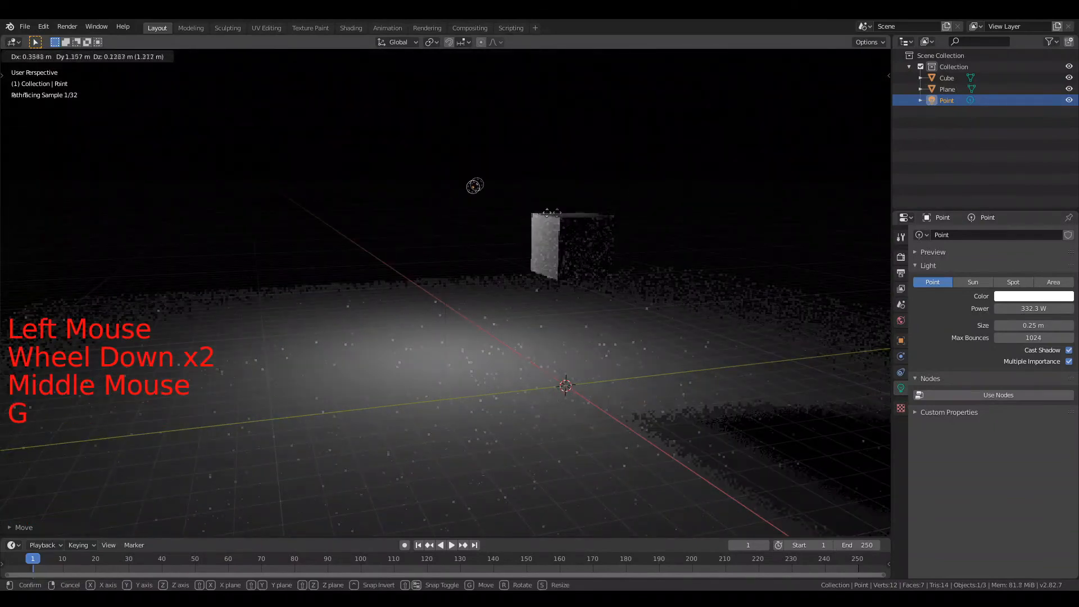
pyautogui.click(637, 197)
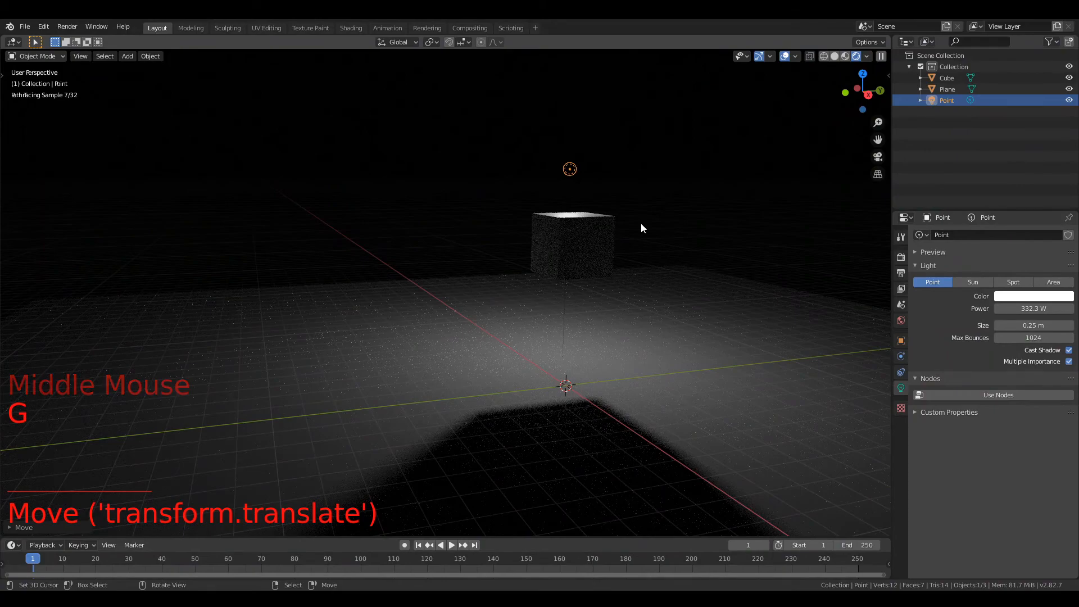
pyautogui.press('g')
pyautogui.click(737, 241)
# Lower the point light beneath the cube, just above the floor, and inspect the light on the cube's underside.
pyautogui.press('g')
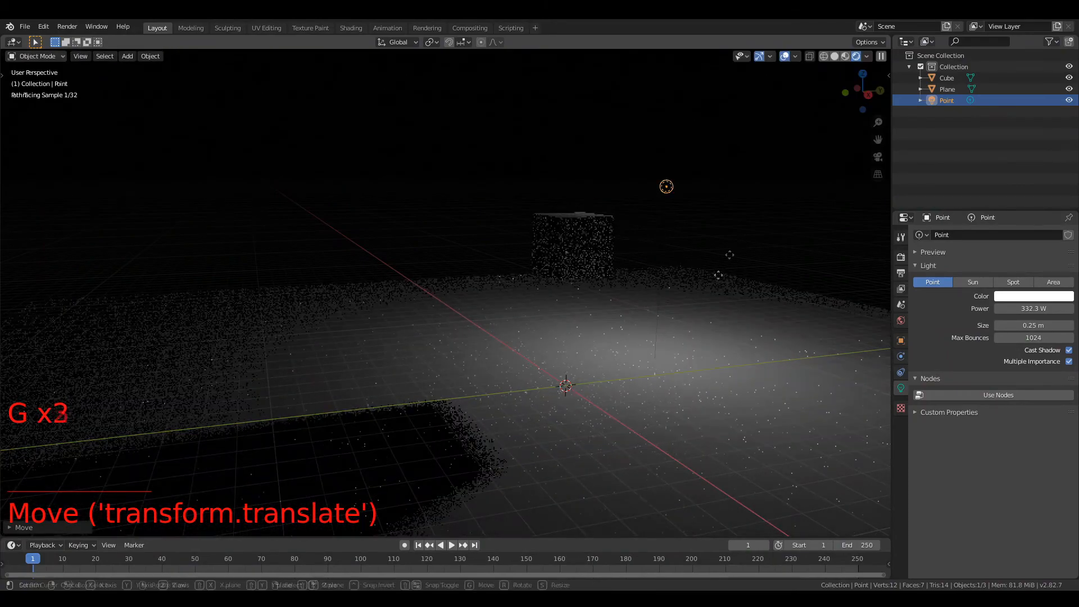
pyautogui.click(636, 386)
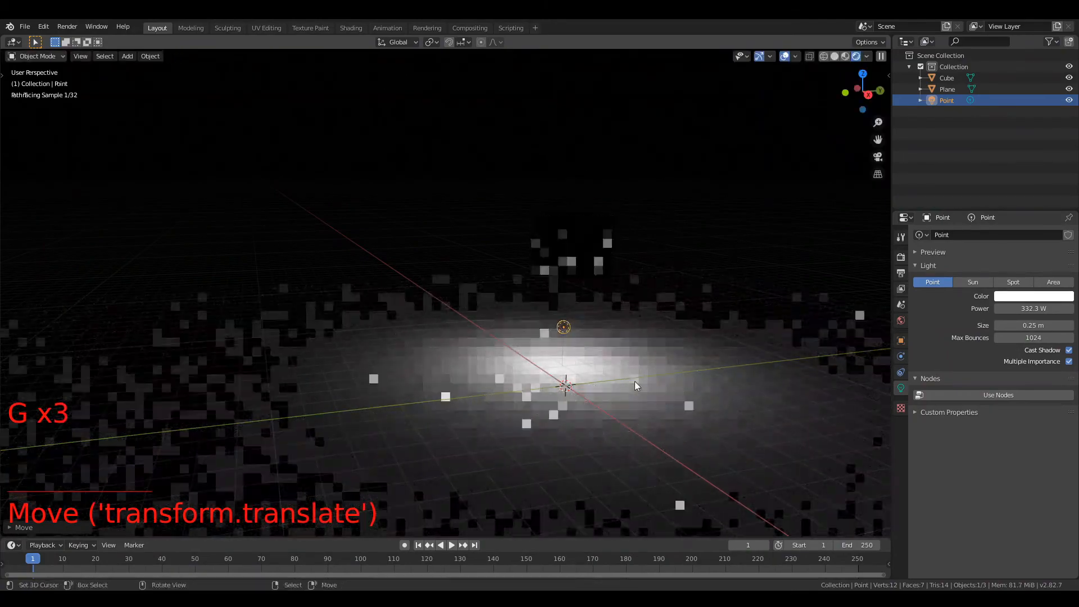
pyautogui.scroll(2, 638, 380)
pyautogui.keyDown('shift'); pyautogui.moveTo(640, 377); pyautogui.dragTo(525, 359, button='middle'); pyautogui.keyUp('shift')
pyautogui.scroll(2, 534, 371)
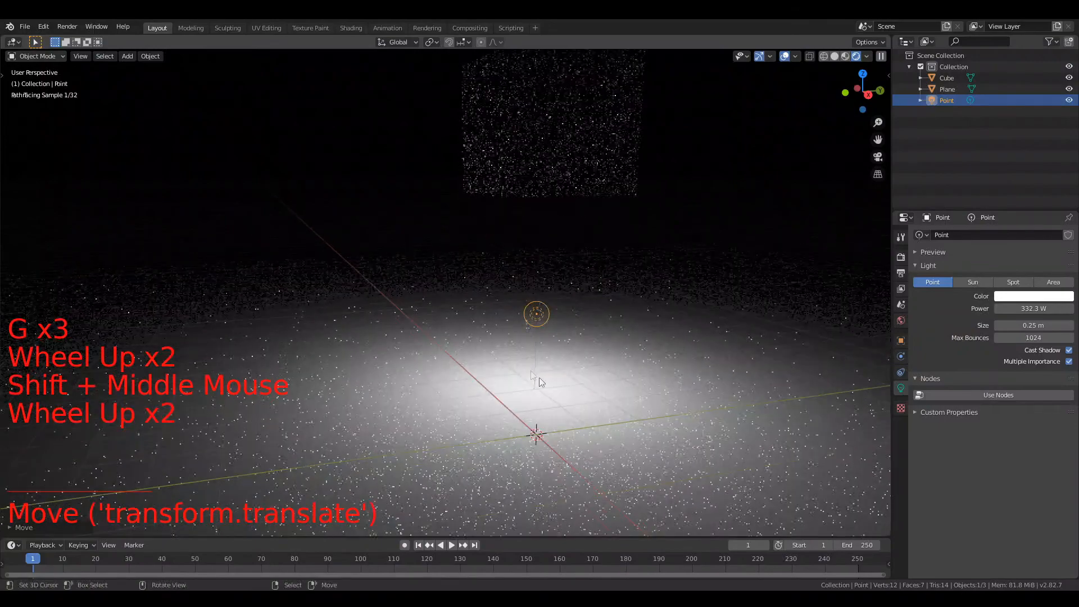
pyautogui.scroll(2, 539, 381)
pyautogui.moveTo(583, 475); pyautogui.dragTo(585, 414, button='middle')
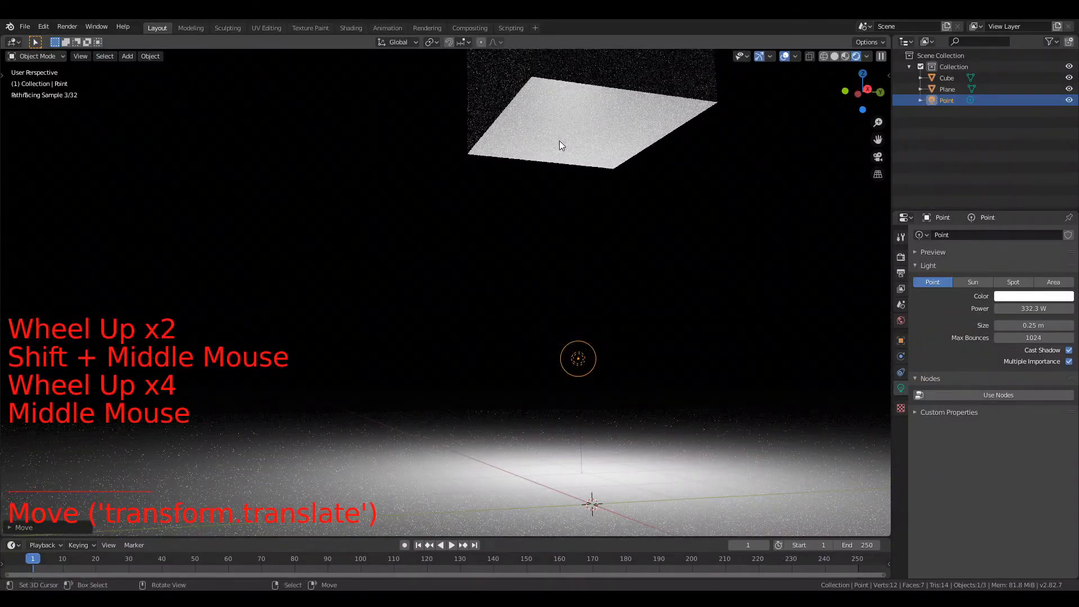
pyautogui.scroll(-4, 562, 147)
pyautogui.moveTo(578, 164); pyautogui.dragTo(682, 378, button='middle')
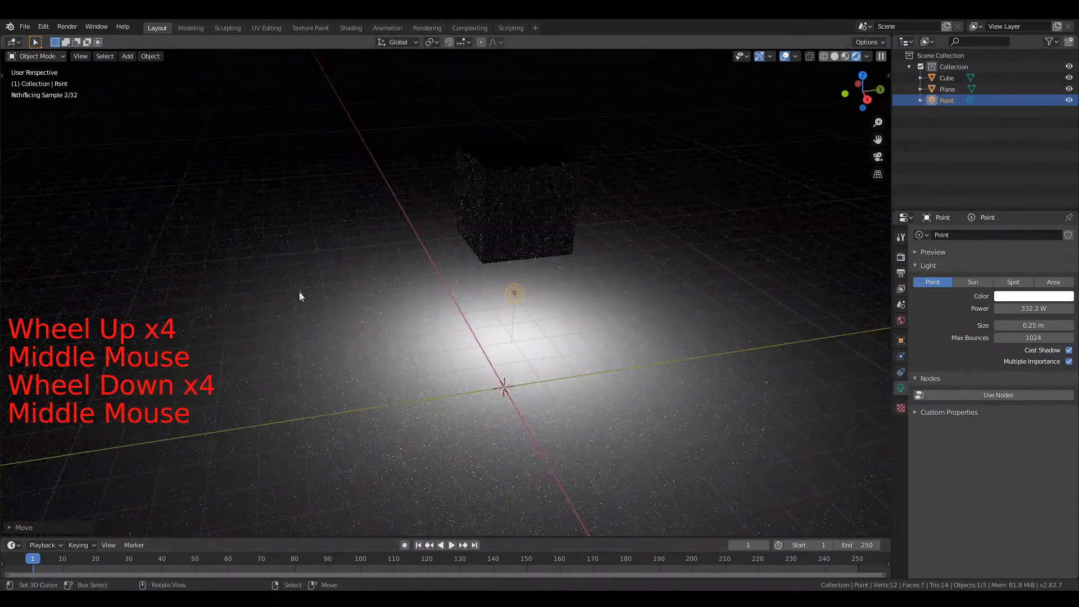
# Move the point light low on the cube's negative Y side, then raise it above the cube and inspect the shadow.
pyautogui.scroll(-3, 543, 307)
pyautogui.press('g')
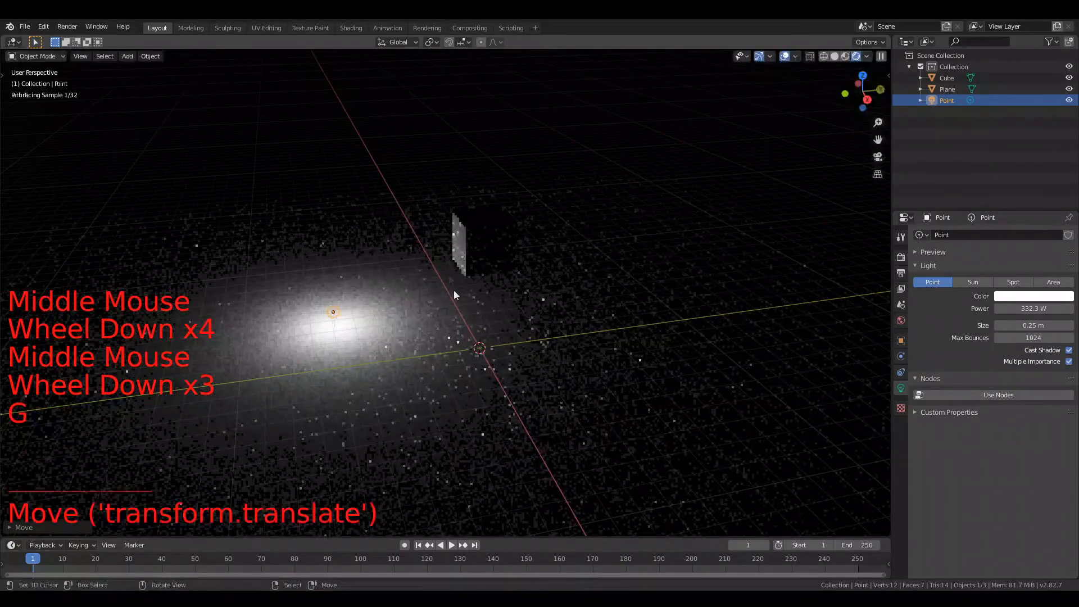
pyautogui.press('g')
pyautogui.press('g')
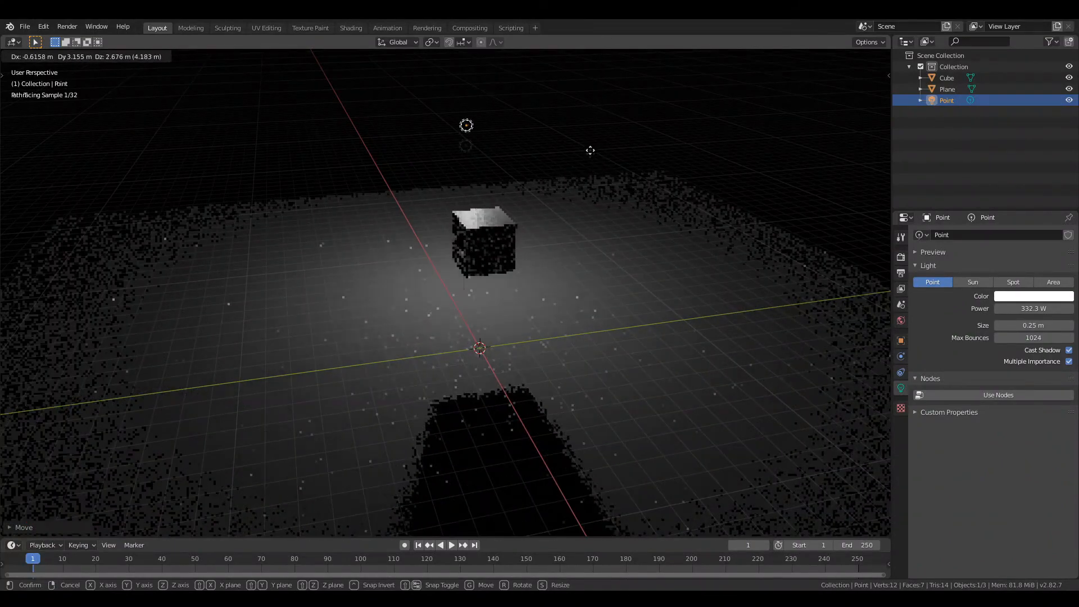
pyautogui.click(590, 159)
pyautogui.scroll(2, 591, 160)
pyautogui.moveTo(591, 159); pyautogui.dragTo(602, 168, button='middle')
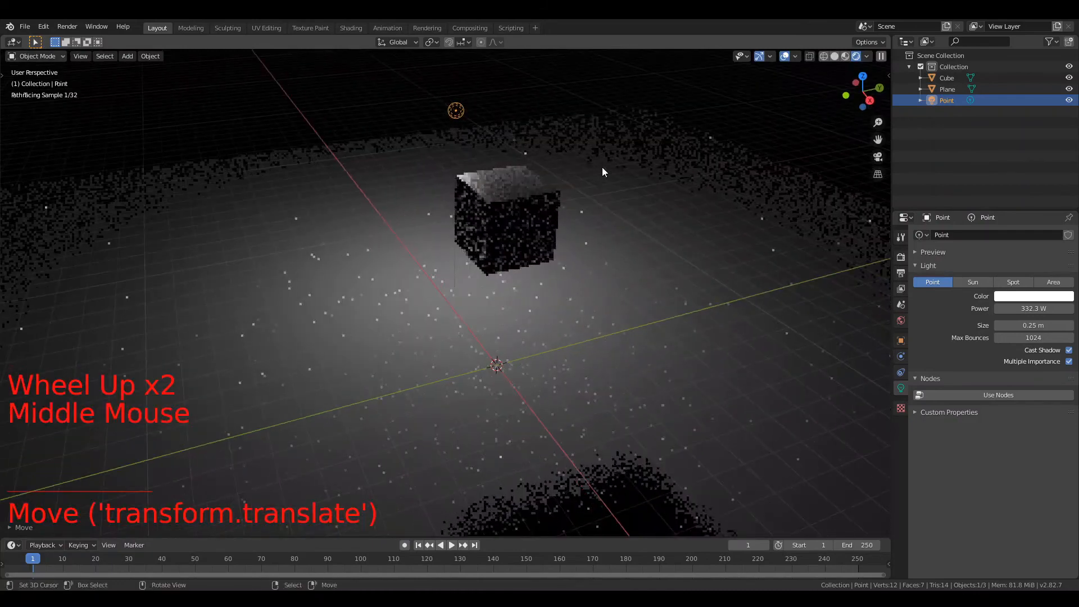